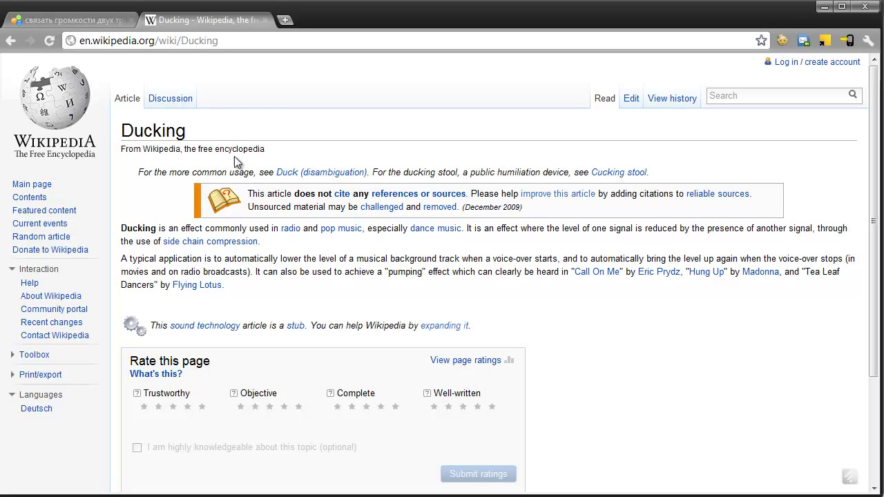
Switch to the aeclub.net forum thread and read through its posts and After Effects screenshots.
click(93, 19)
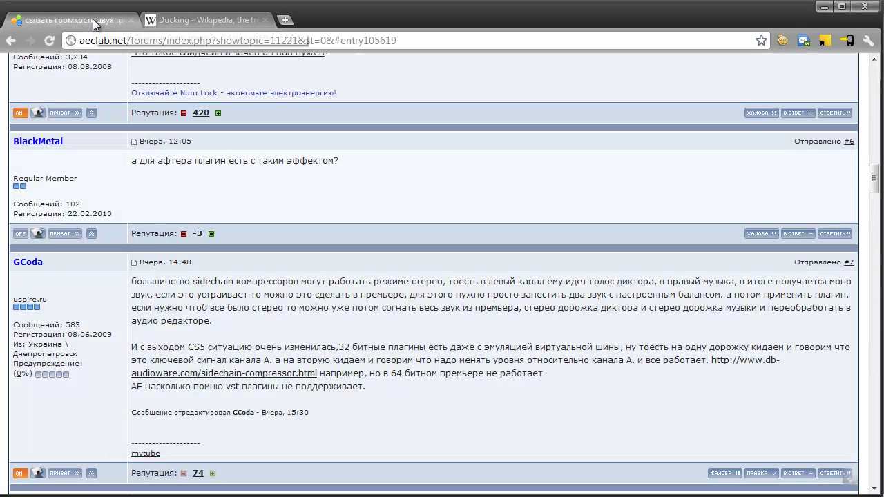
scroll(310, 195, up, 4)
scroll(310, 195, up, 3)
scroll(310, 195, up, 5)
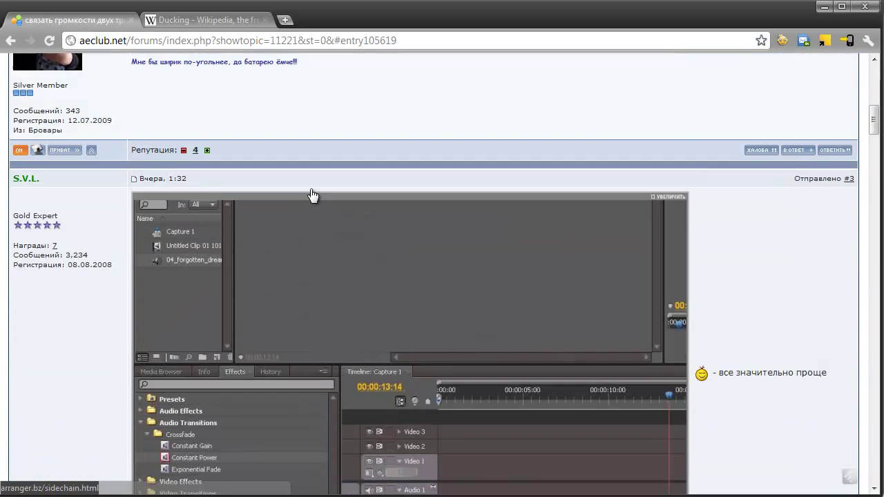
scroll(311, 197, up, 5)
scroll(313, 197, down, 6)
scroll(314, 196, down, 2)
scroll(317, 195, down, 1)
scroll(318, 194, down, 6)
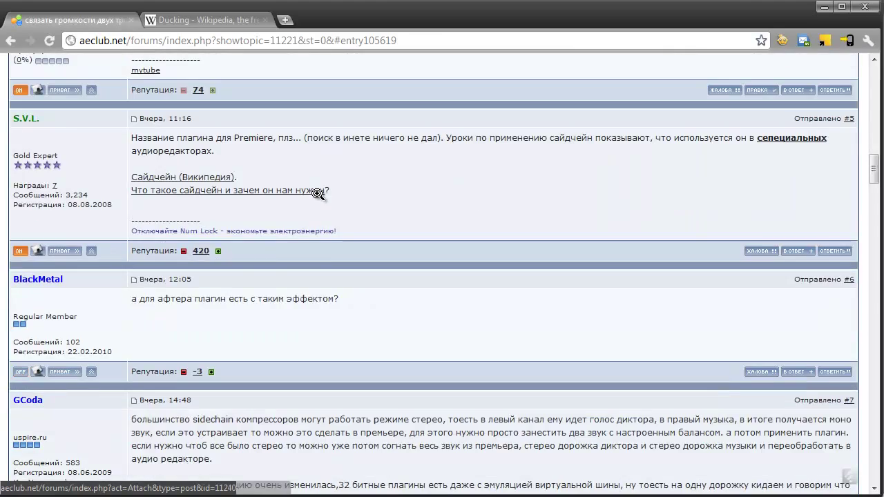
scroll(385, 222, up, 1)
scroll(385, 222, up, 4)
scroll(384, 222, down, 4)
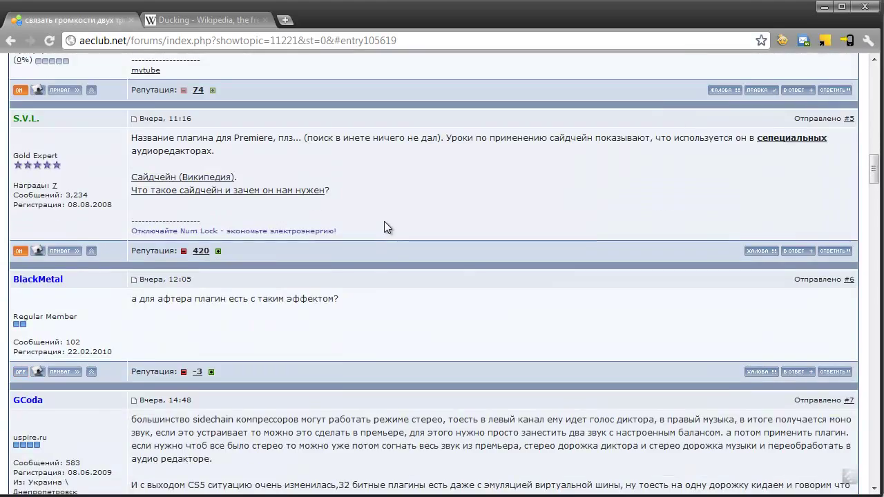
scroll(384, 221, down, 9)
scroll(385, 222, down, 5)
scroll(385, 222, down, 3)
scroll(385, 222, down, 4)
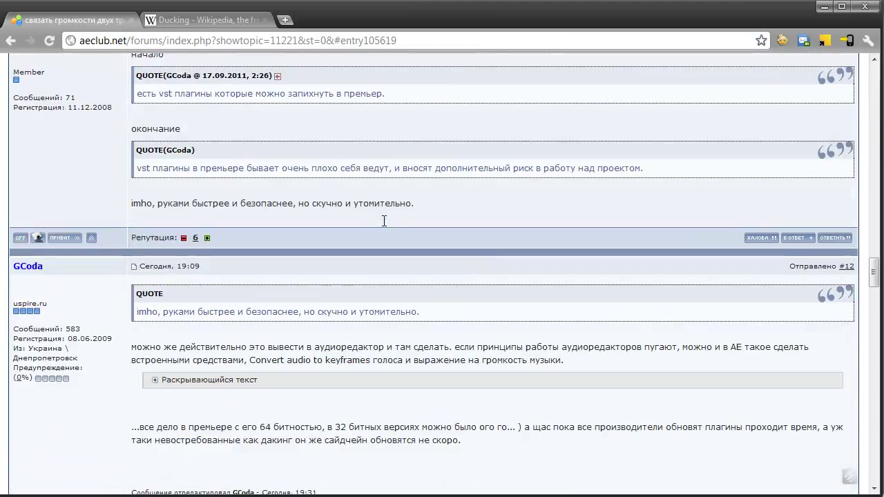
scroll(385, 222, down, 5)
scroll(387, 224, down, 5)
scroll(389, 226, down, 3)
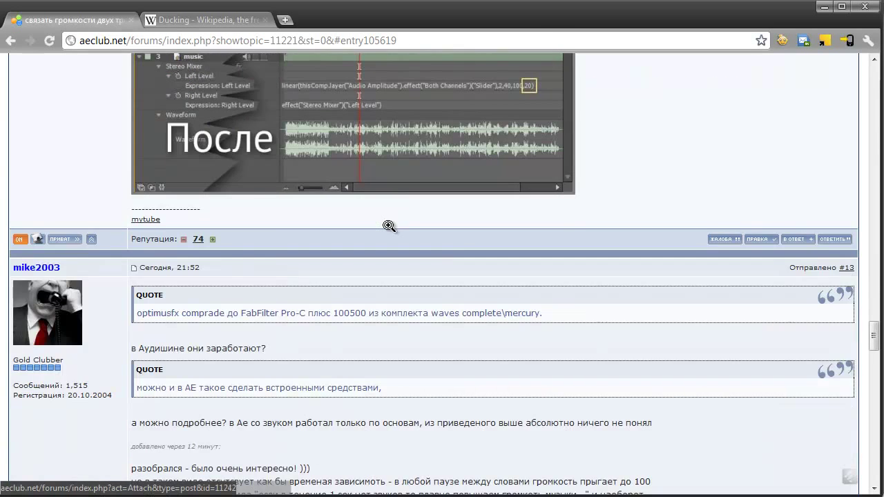
scroll(389, 226, up, 3)
scroll(389, 226, down, 3)
scroll(389, 226, down, 3)
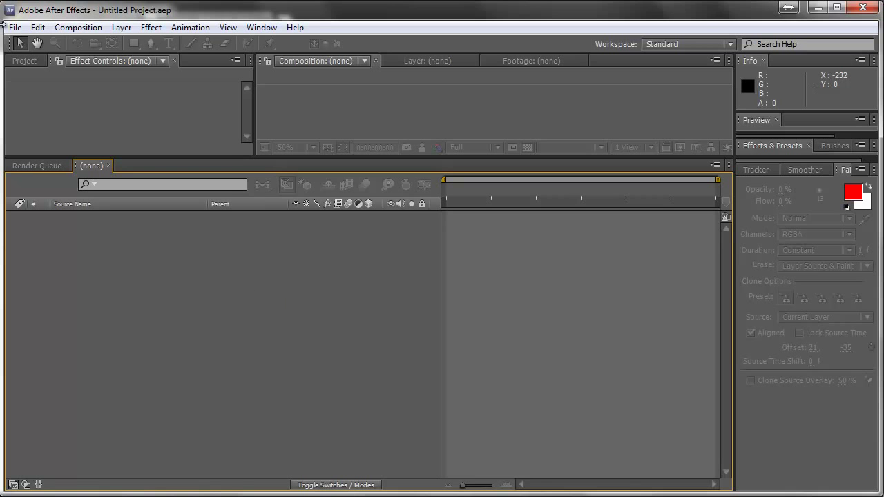
Reopen the demo.aep project from File > Open Recent Projects.
click(15, 28)
mouse_move(94, 73)
click(322, 73)
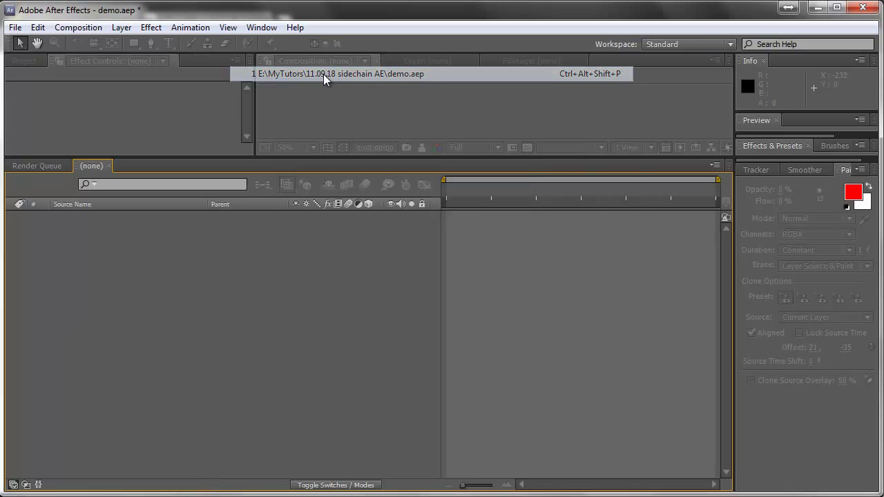
Audition the voice over and music layers near 2 seconds, then mute 05 - Boys Say No.mp3.
drag(479, 191, 502, 197)
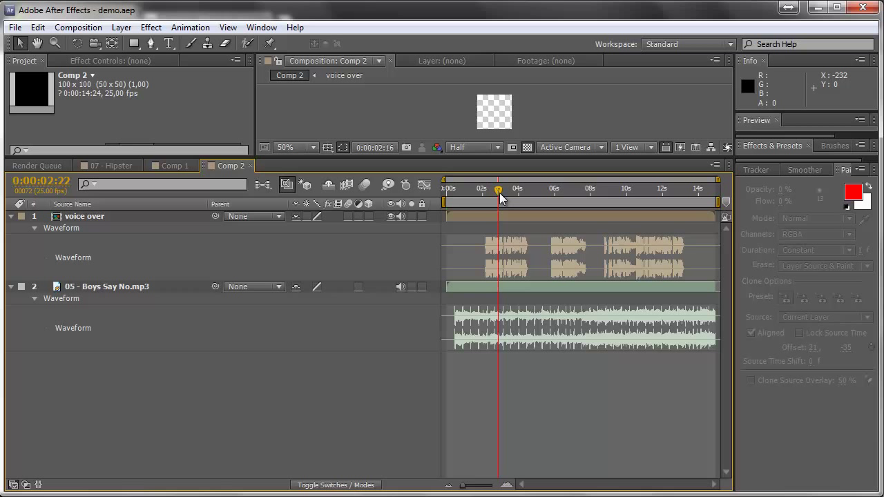
click(72, 218)
drag(496, 191, 482, 193)
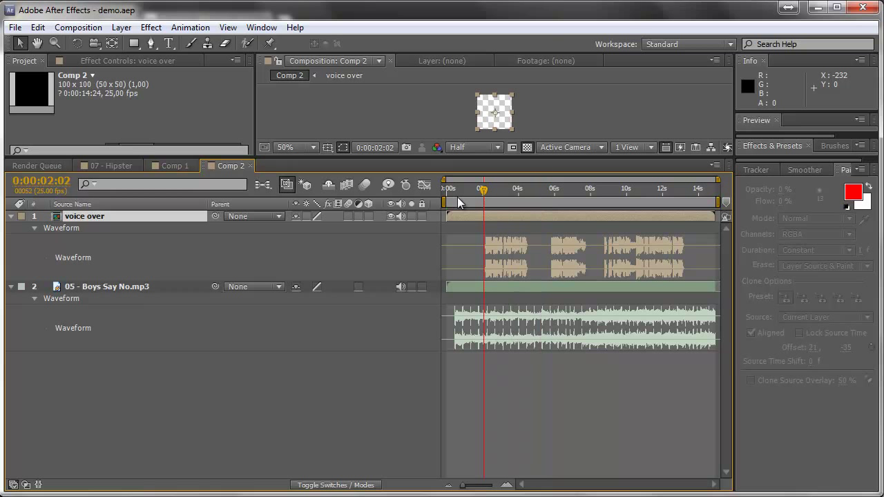
click(90, 289)
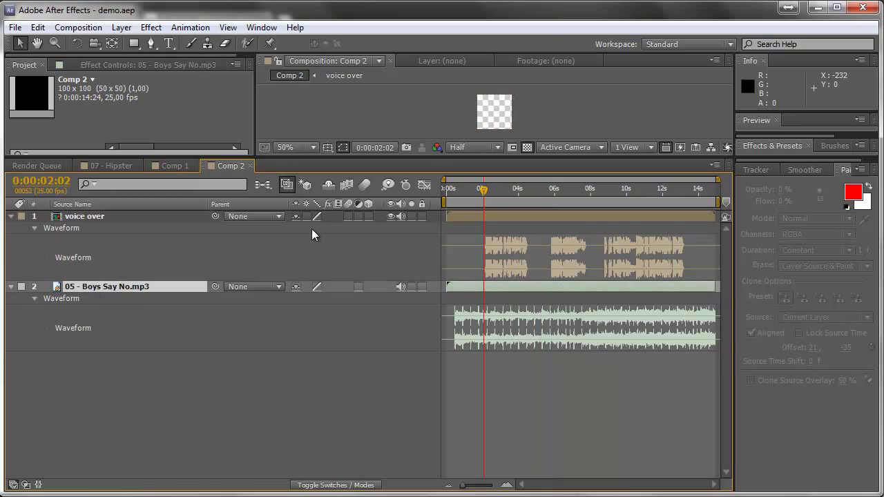
drag(471, 190, 482, 197)
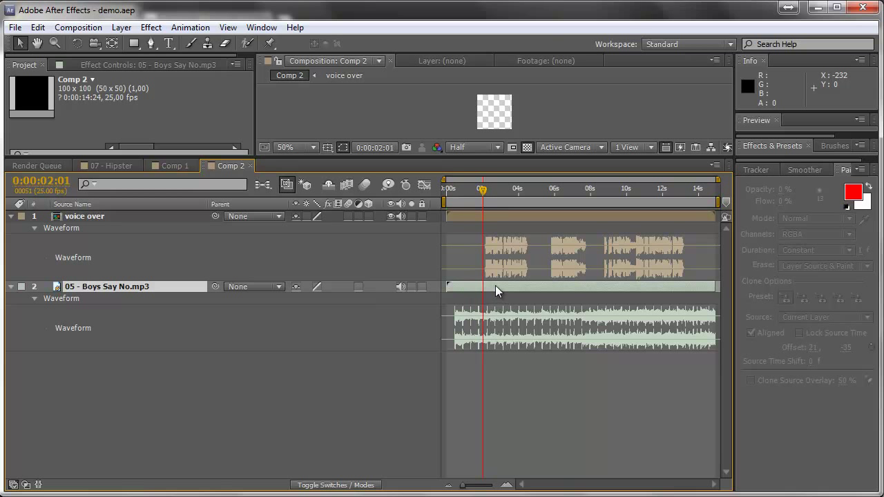
click(85, 217)
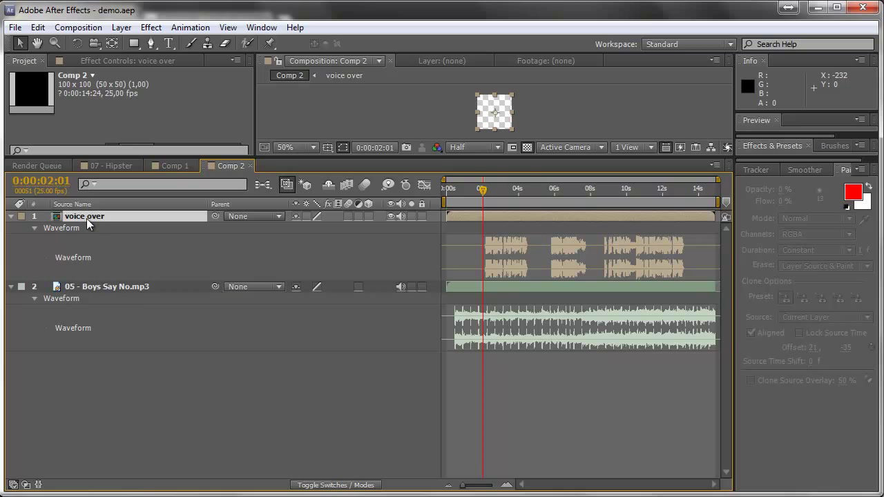
click(401, 287)
Convert the voice over layer's audio to keyframes, creating an Audio Amplitude layer.
right_click(103, 219)
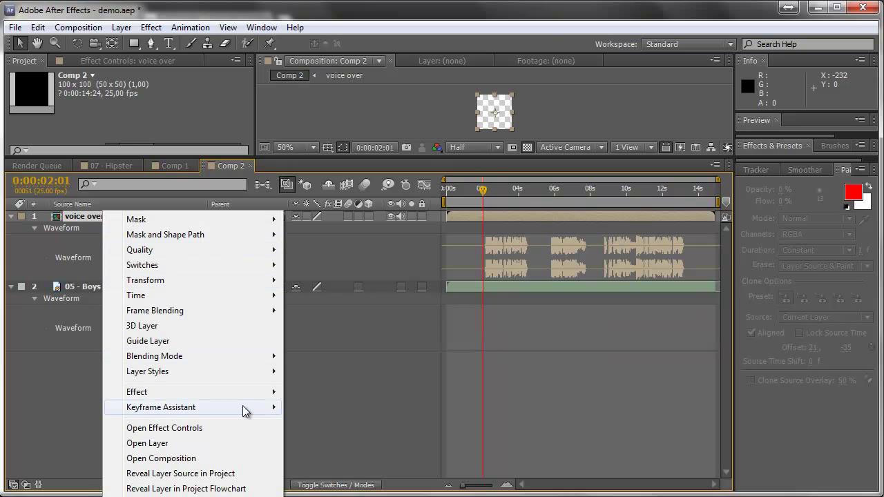
mouse_move(244, 408)
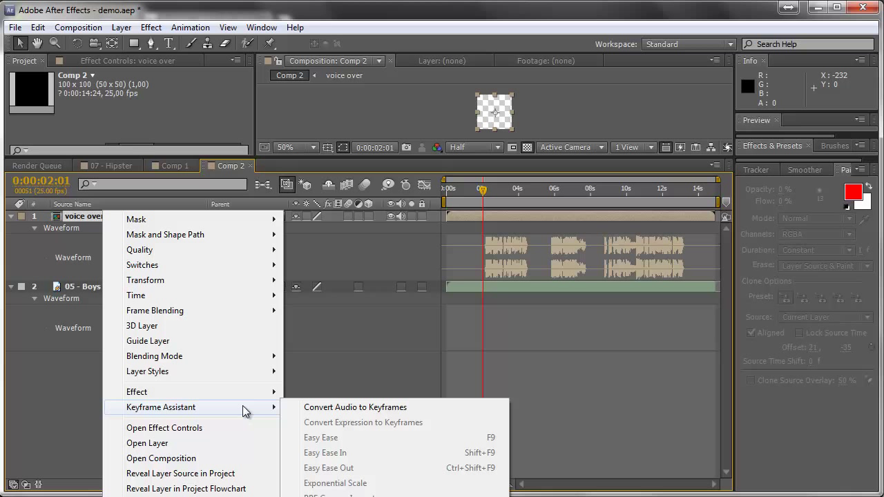
click(320, 412)
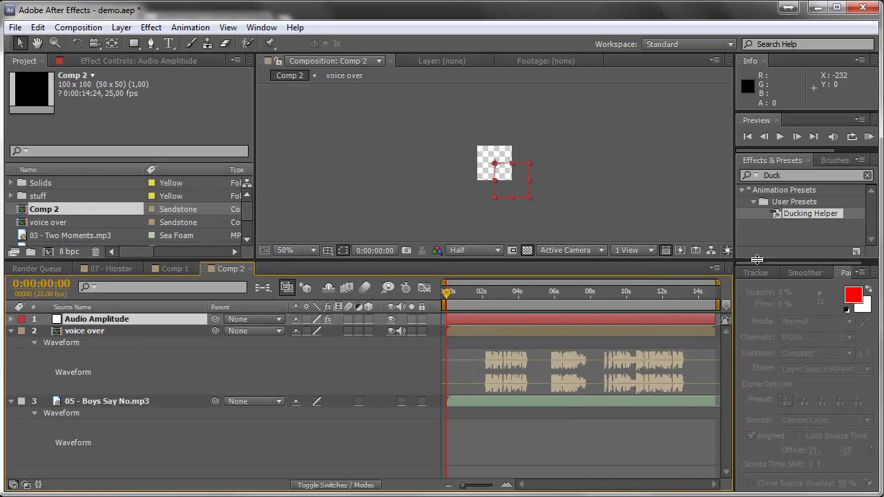
Apply the Ducking Helper preset to the Audio Amplitude layer.
click(765, 61)
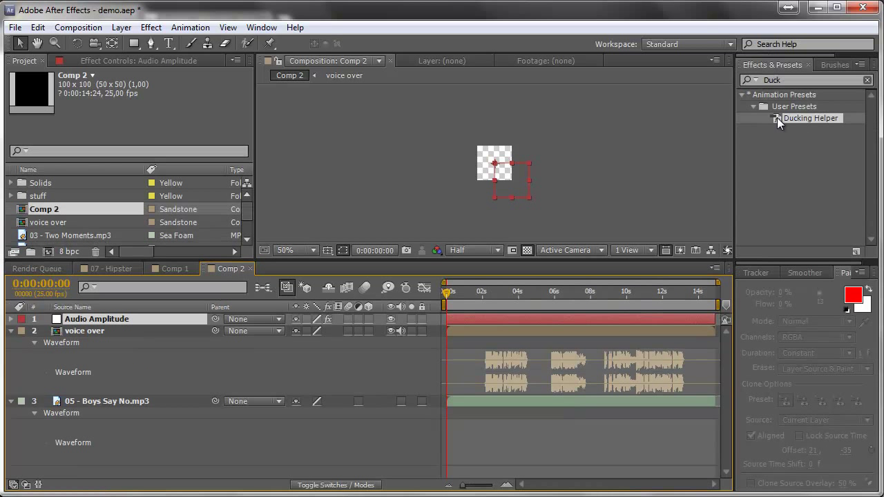
click(799, 155)
click(803, 119)
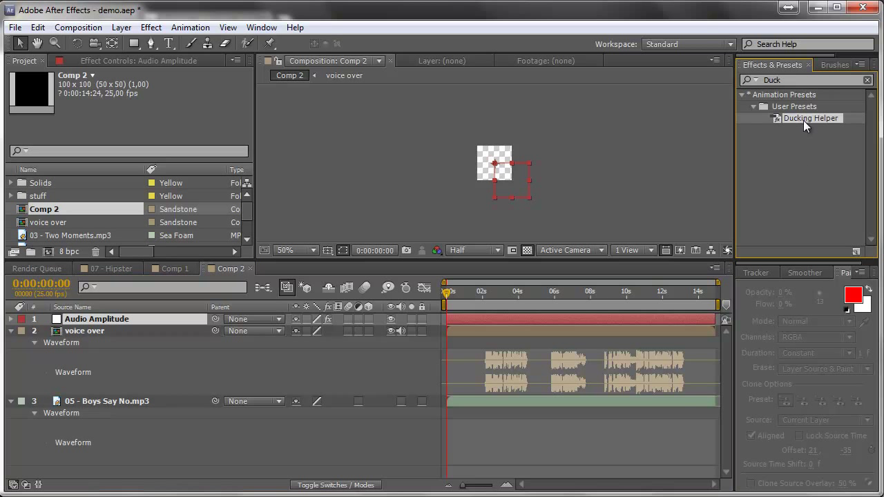
click(114, 324)
key(Return)
key(Return)
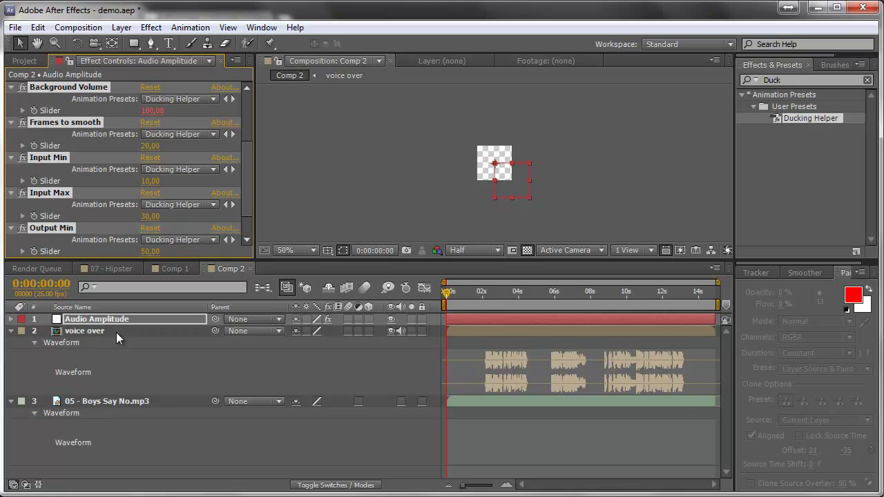
Inspect Audio Amplitude's new Background Volume effect and reselect the 05 - Boys Say No.mp3 layer.
click(116, 333)
click(115, 322)
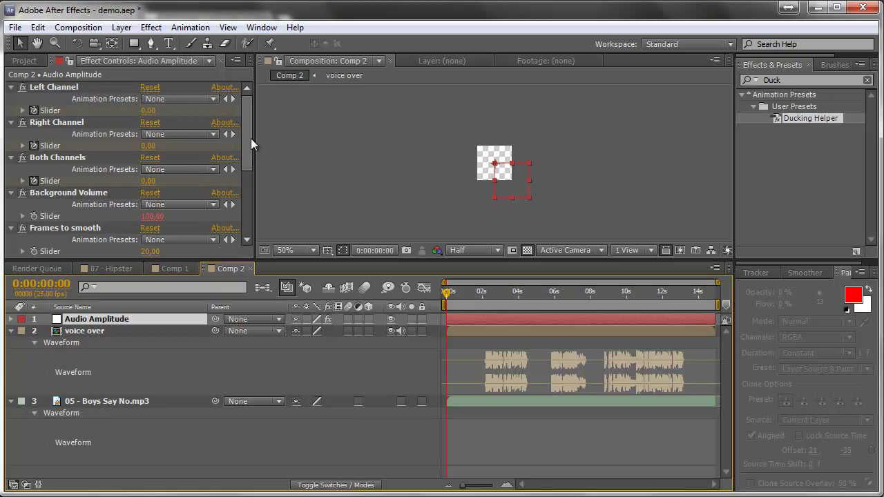
drag(251, 138, 250, 151)
click(74, 162)
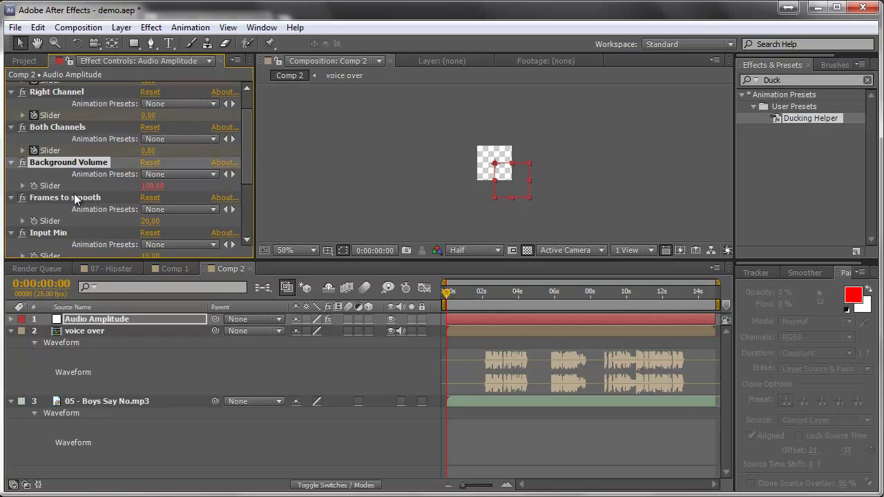
click(111, 403)
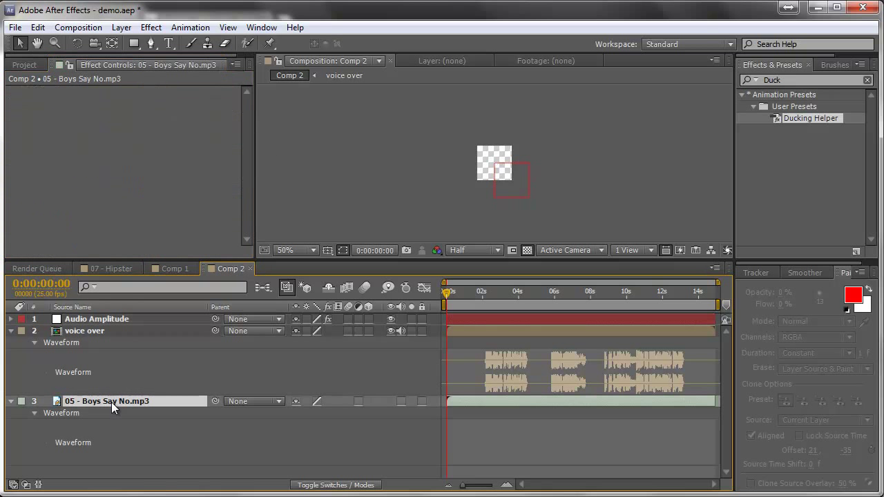
click(94, 322)
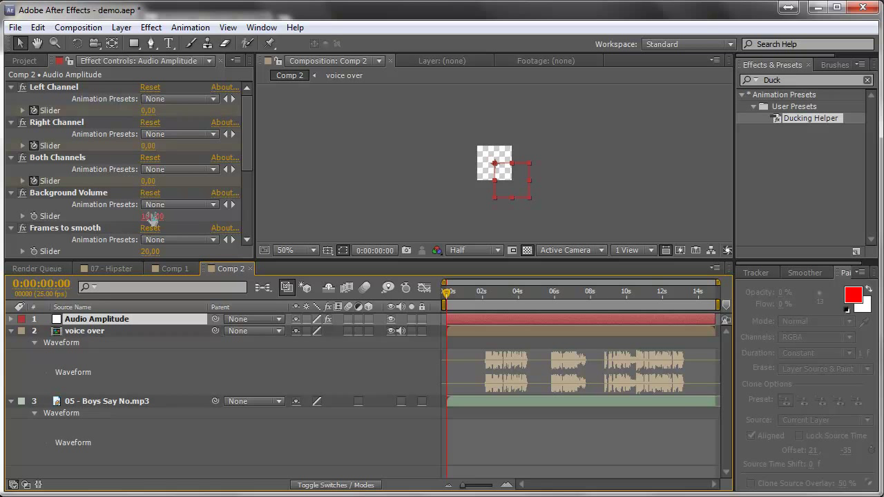
click(97, 402)
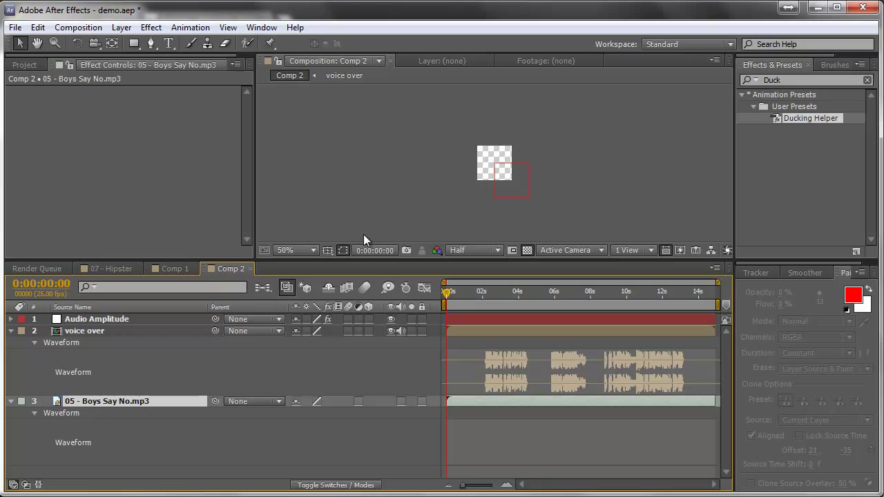
click(781, 80)
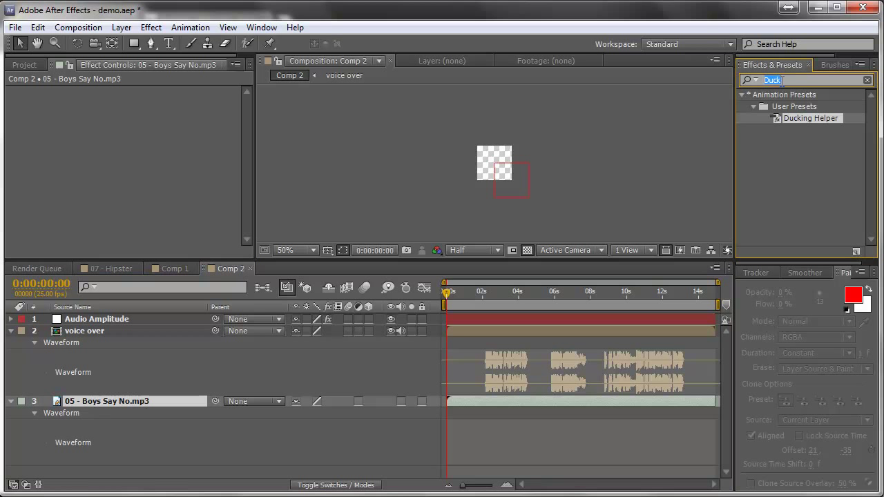
Drag Stereo Mixer from the Audio effects category onto layer 3, 05 - Boys Say No.mp3.
text(ster)
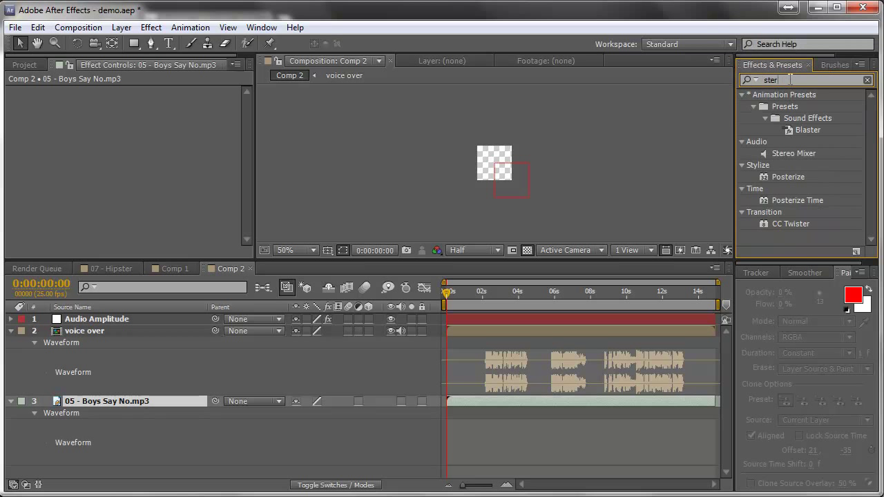
key(BackSpace)
key(BackSpace)
key(BackSpace)
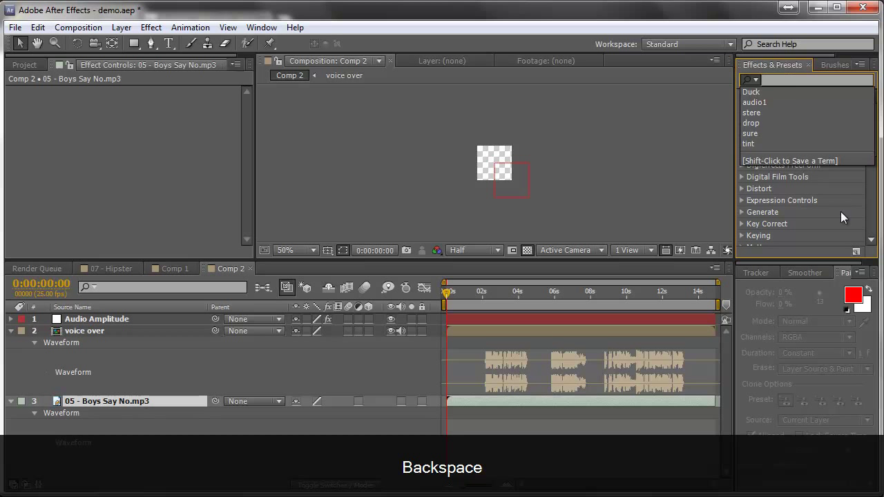
click(784, 163)
click(742, 118)
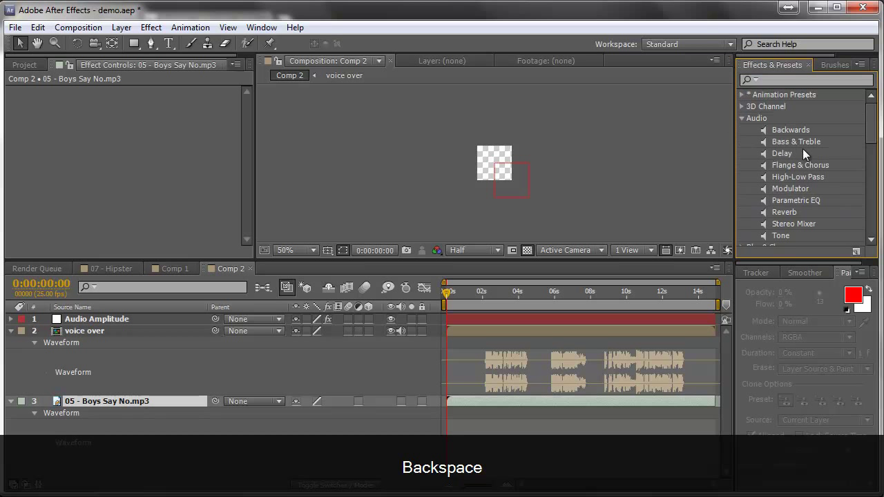
drag(793, 223, 119, 402)
click(112, 195)
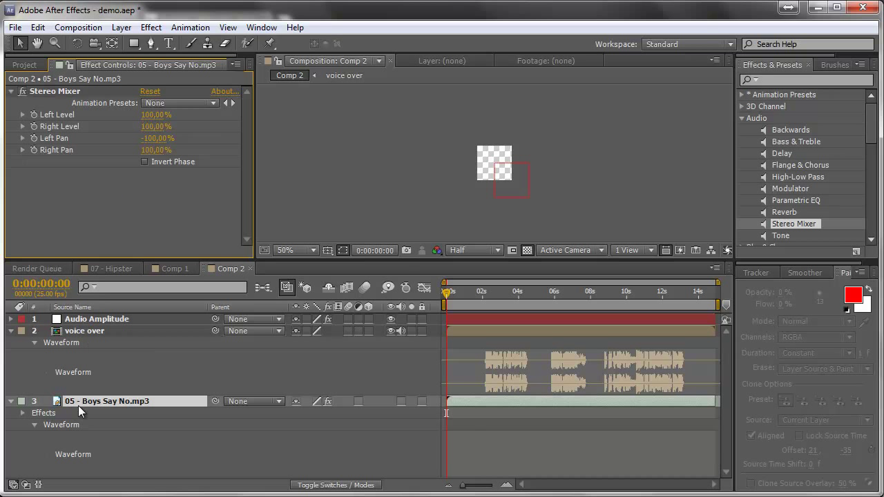
Add expressions to the Stereo Mixer's Left Level and Right Level.
alt+click(34, 127)
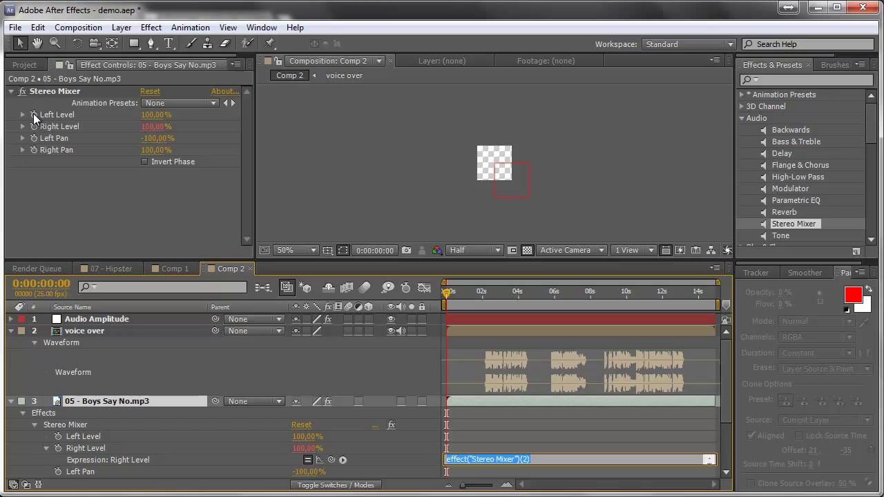
alt+click(33, 115)
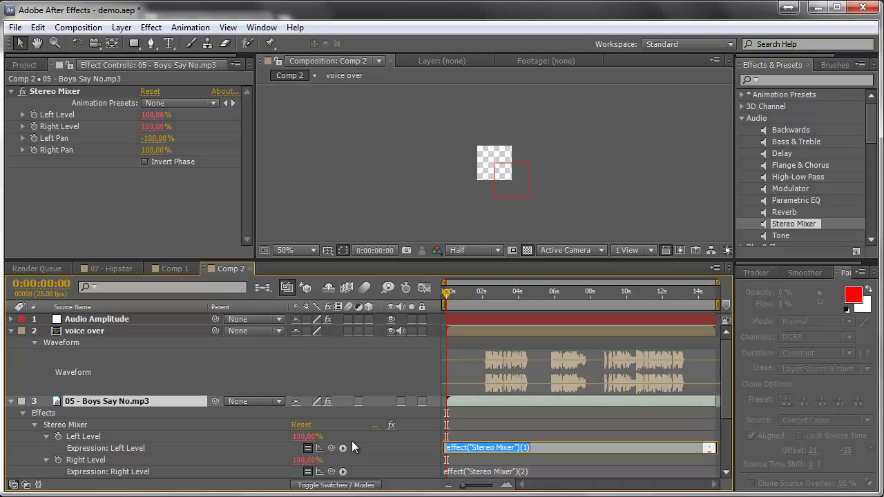
click(123, 320)
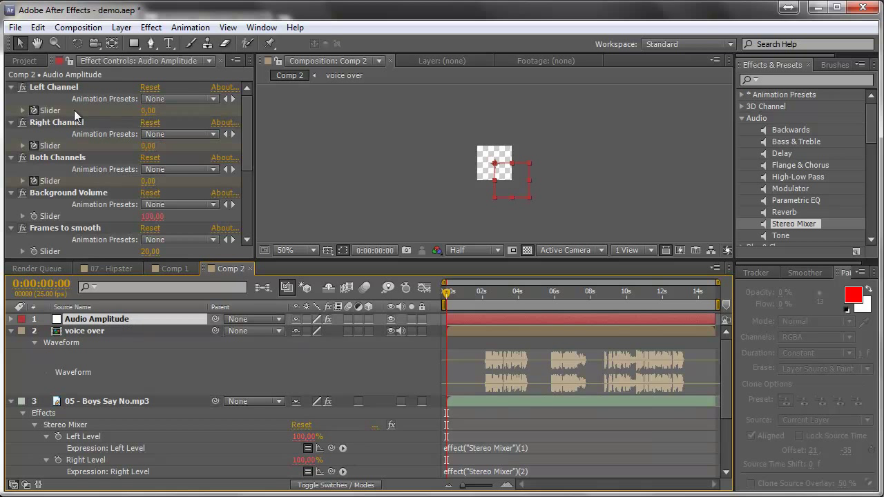
click(69, 61)
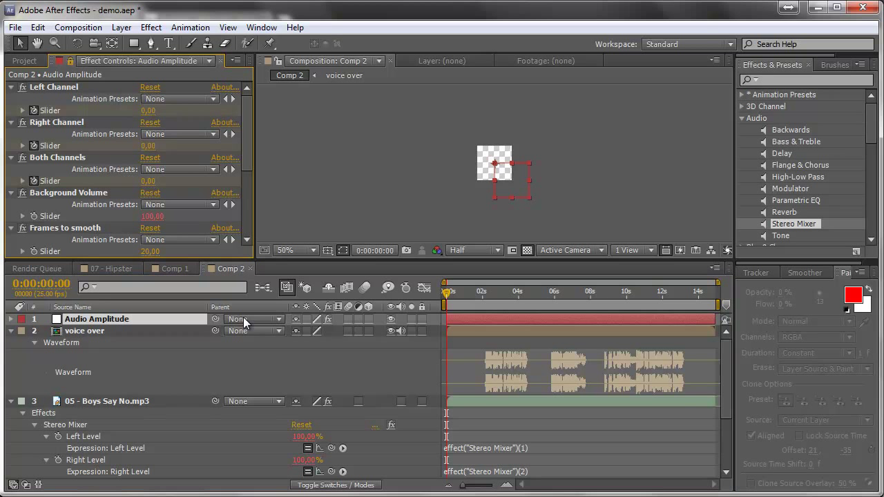
Pick-whip both level expressions to Audio Amplitude's Background Volume slider, now reading 50%.
click(331, 448)
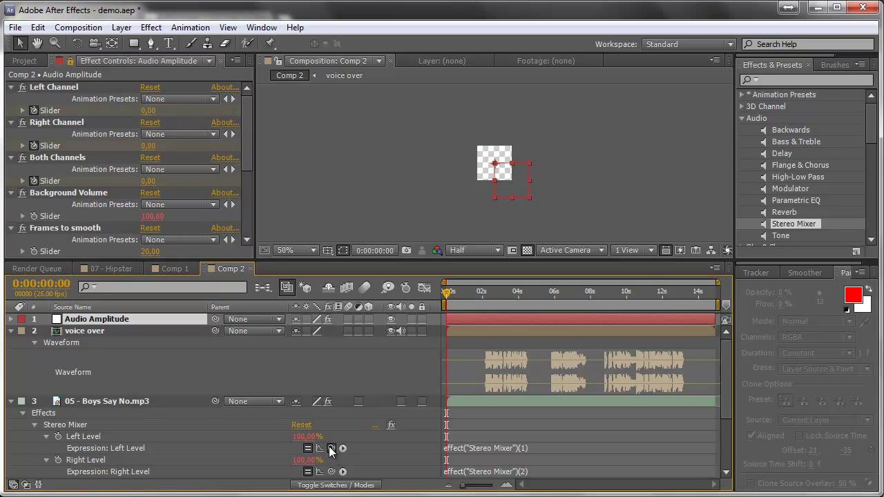
drag(331, 447, 50, 215)
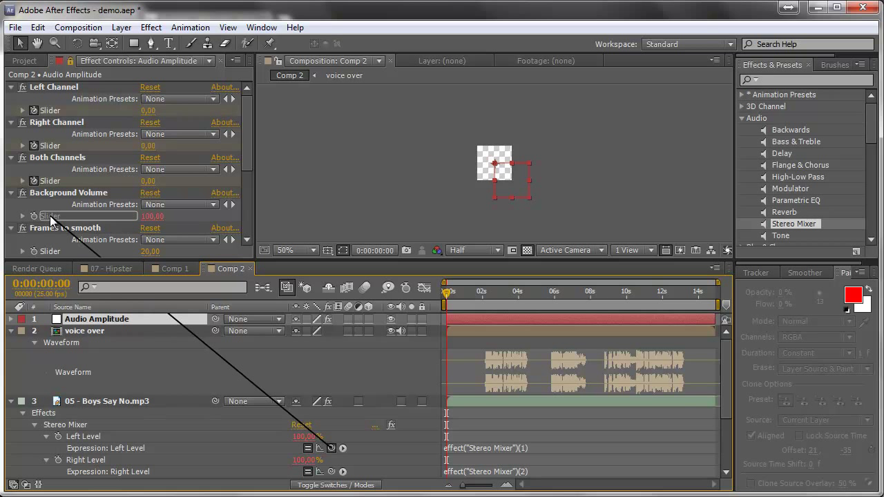
drag(50, 215, 50, 216)
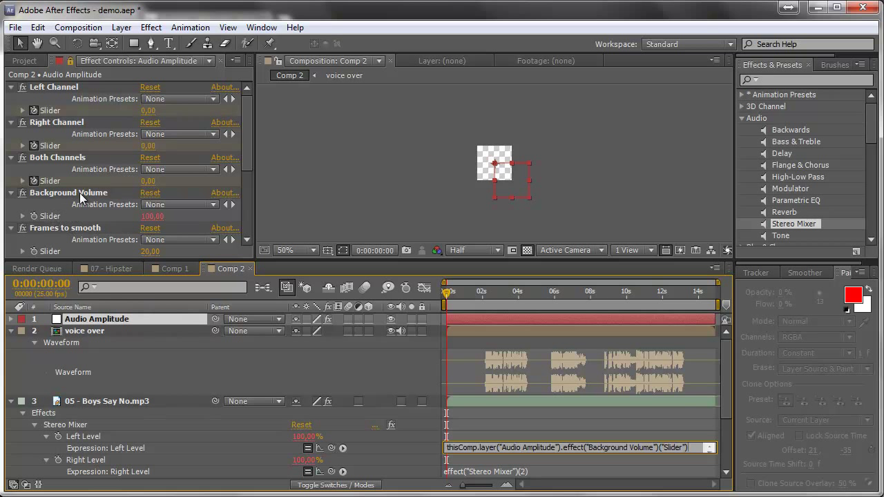
mouse_move(332, 472)
mouse_down()
mouse_move(50, 228)
mouse_move(148, 220)
mouse_up()
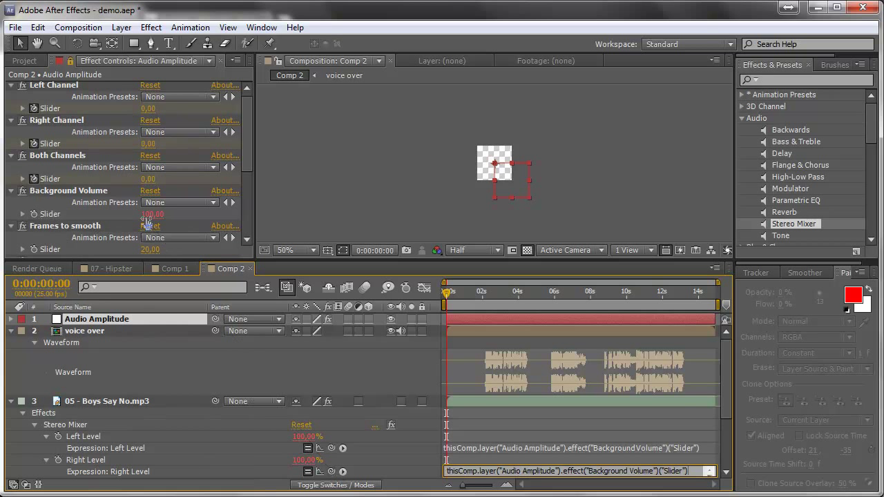
click(467, 294)
drag(470, 294, 569, 314)
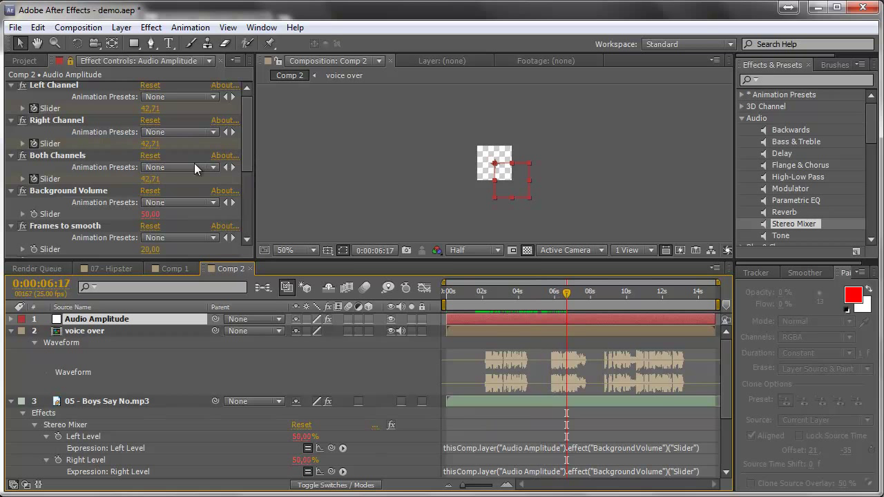
click(11, 85)
Delete the Right Channel and Left Channel effects from the Audio Amplitude layer.
click(10, 96)
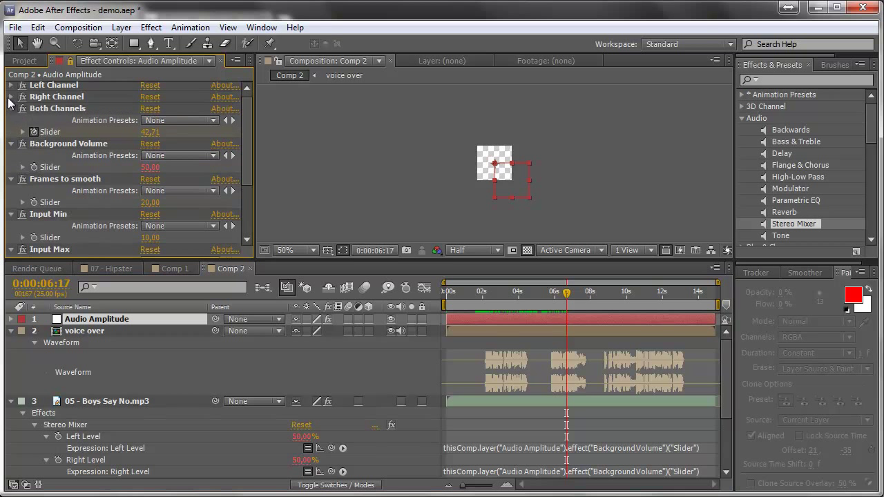
click(11, 109)
click(42, 98)
key(Delete)
click(47, 84)
key(Delete)
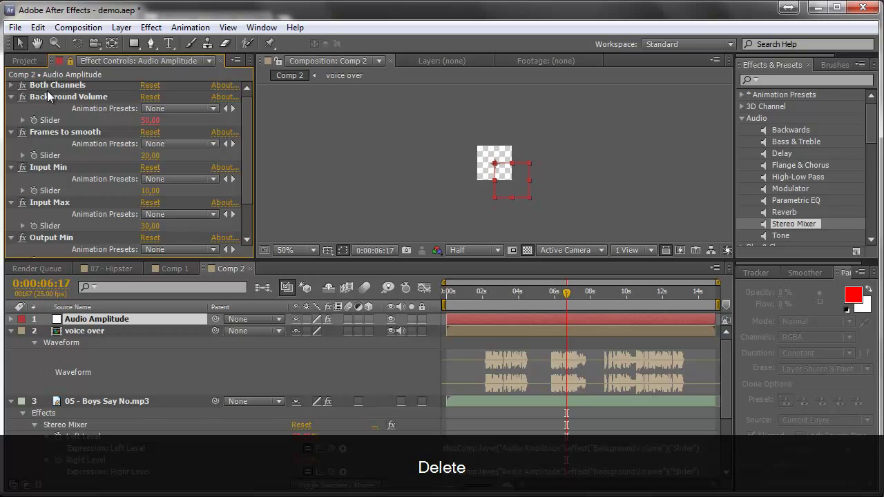
Select the Frames to smooth effect and reveal Audio Amplitude's animated properties with U.
click(49, 85)
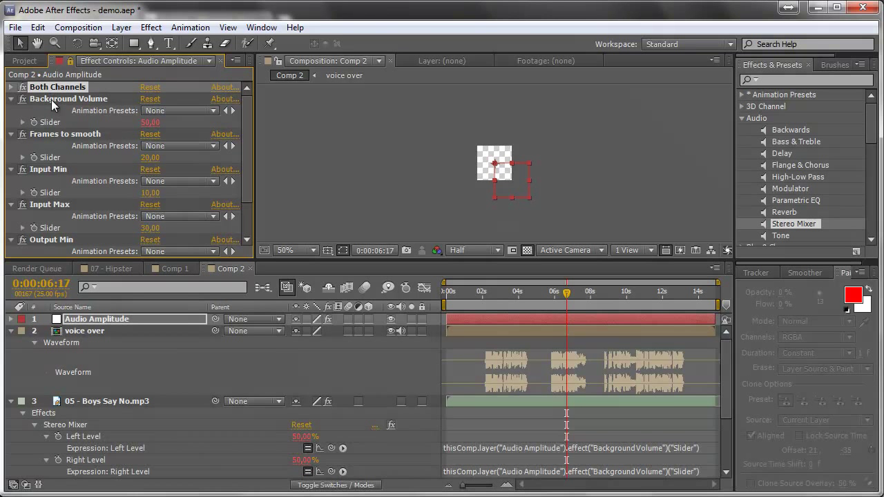
click(11, 99)
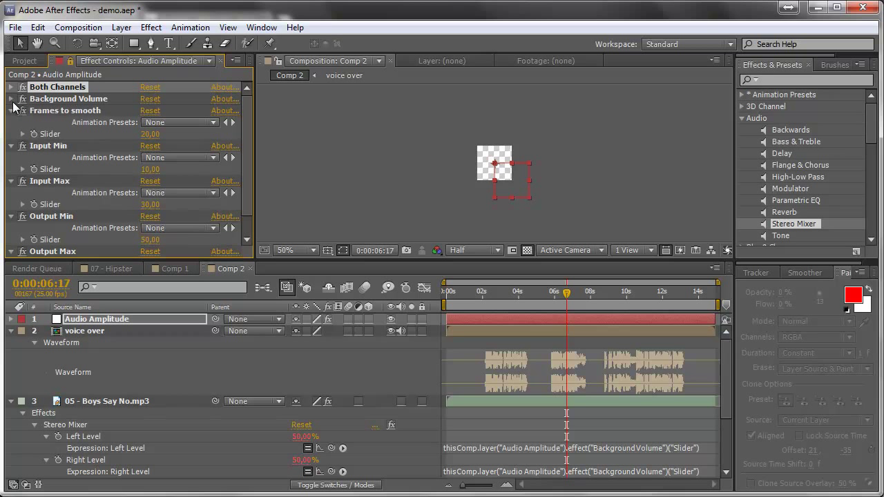
click(49, 109)
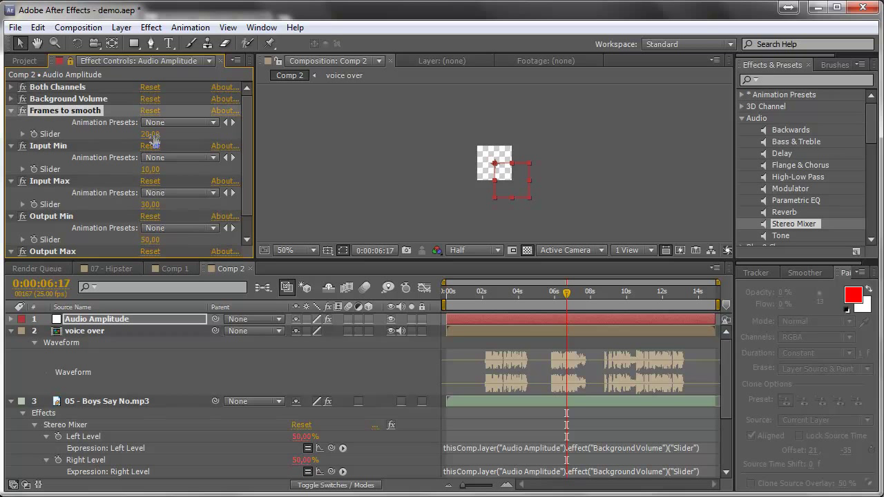
key(u)
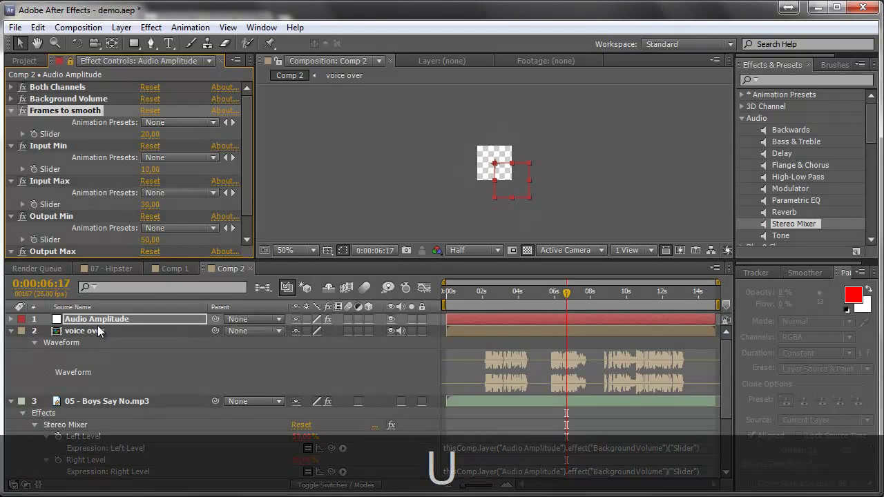
Show Background Volume as a curve in the Graph Editor and select the Frames to smooth value.
click(427, 293)
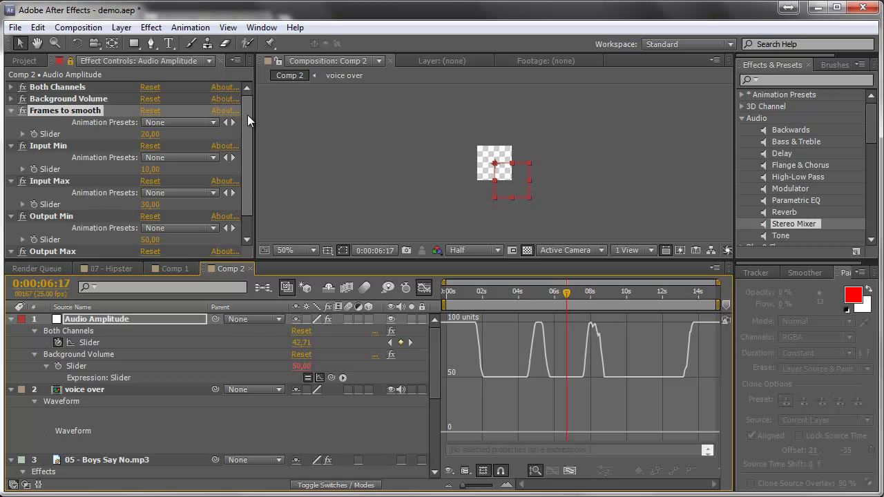
drag(249, 118, 260, 106)
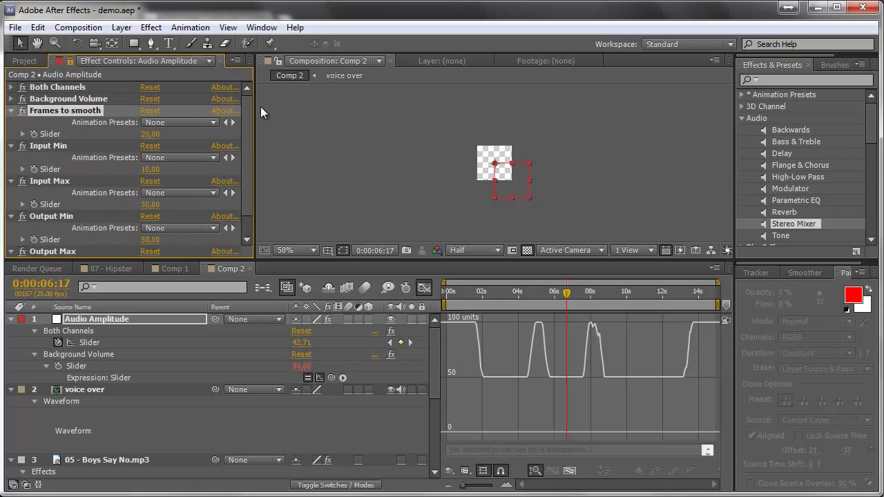
click(150, 134)
Try Frames to smooth values of 5 and 150, then settle on 20.
text(5)
click(173, 134)
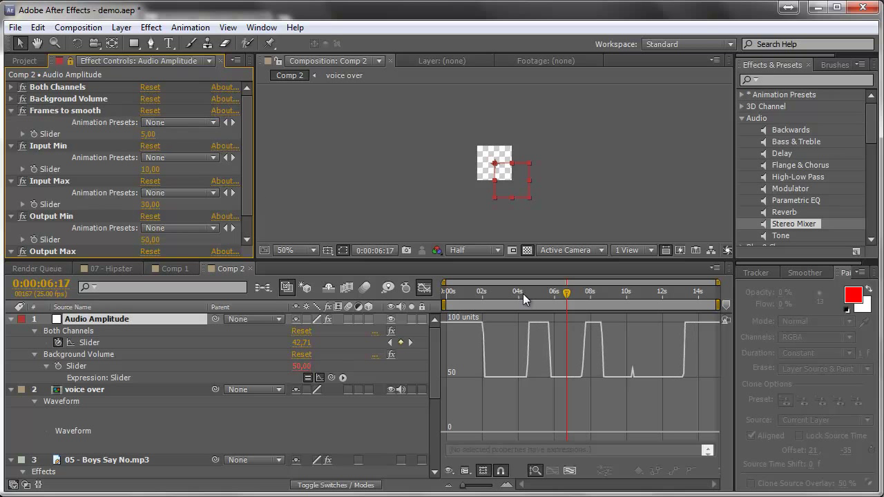
mouse_move(632, 373)
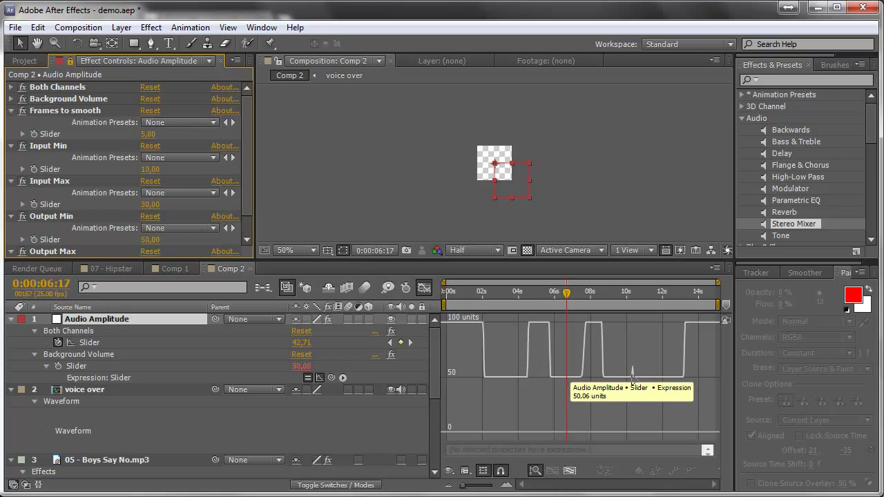
click(149, 134)
text(150)
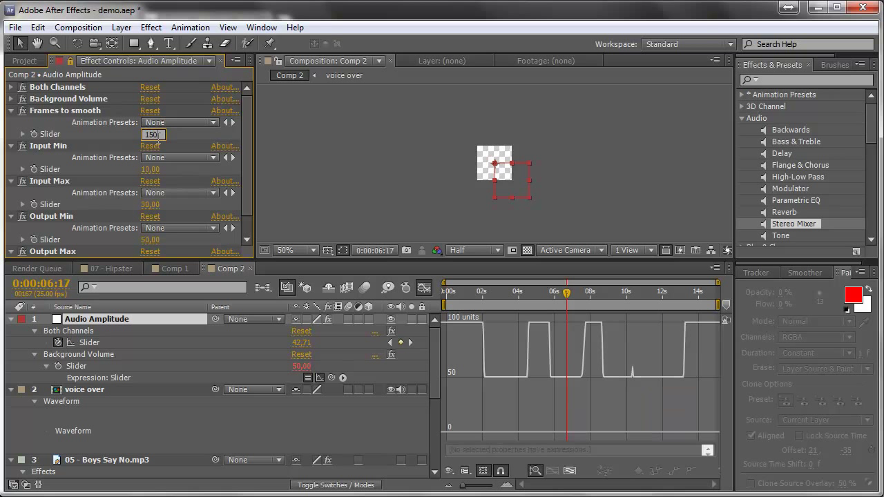
key(Return)
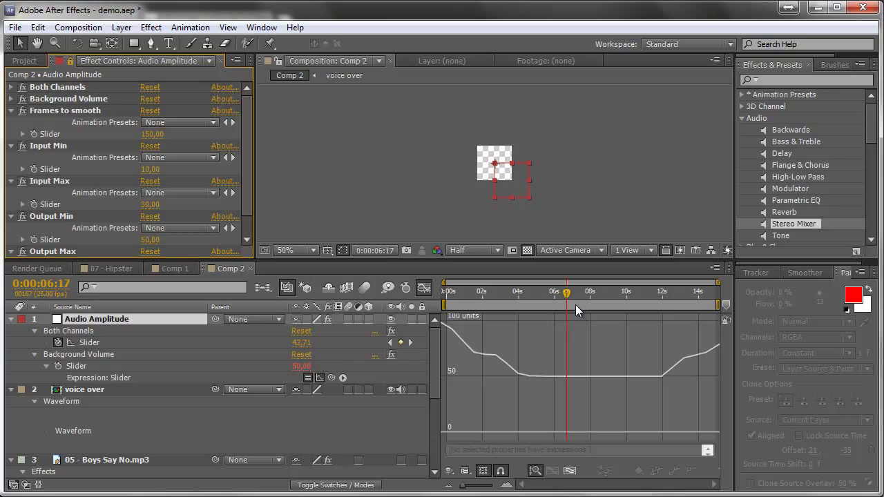
drag(567, 292, 513, 308)
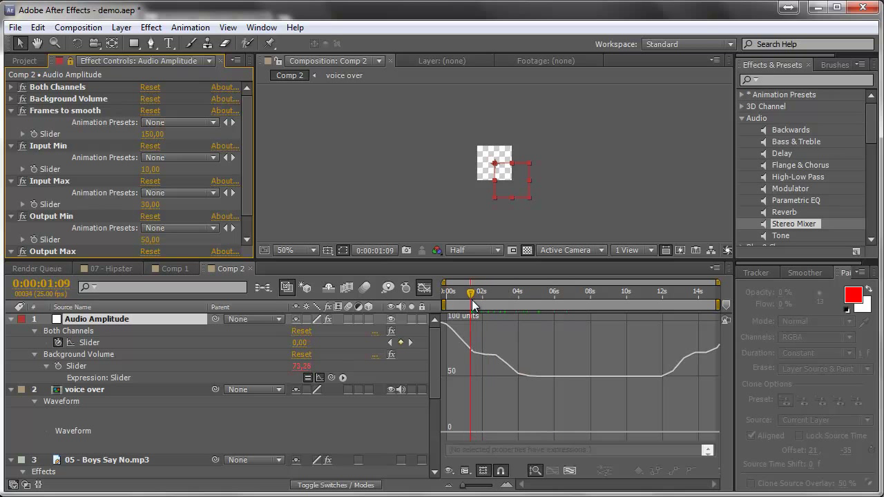
click(152, 134)
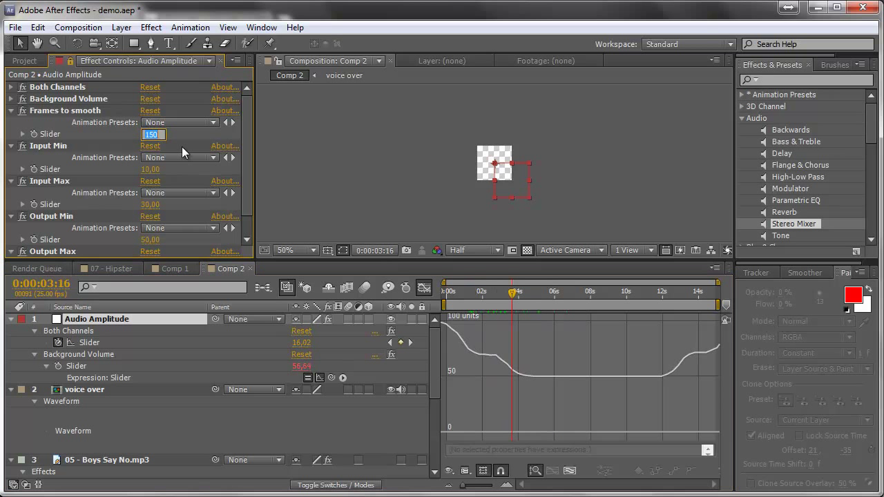
text(20)
click(92, 143)
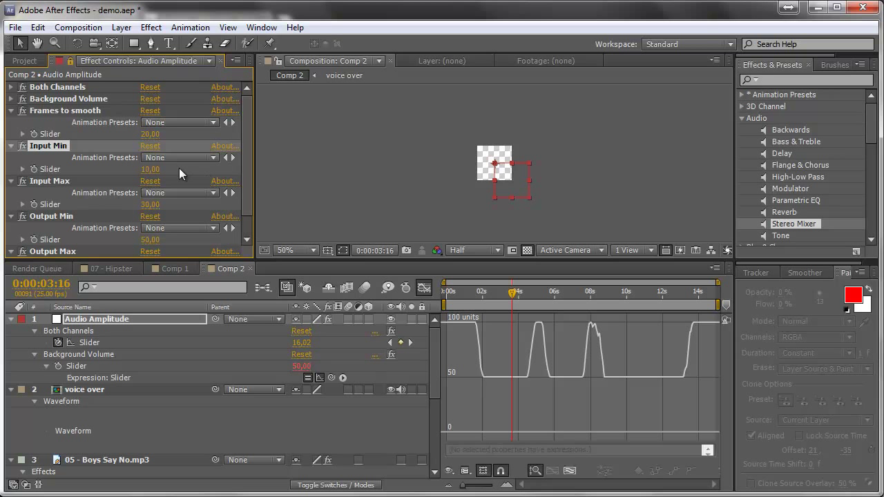
Test Input Min at 0, zoom the graph to 2–9 seconds, try 25, then return it to 10.
drag(149, 172, 155, 179)
click(150, 169)
text(0)
key(Return)
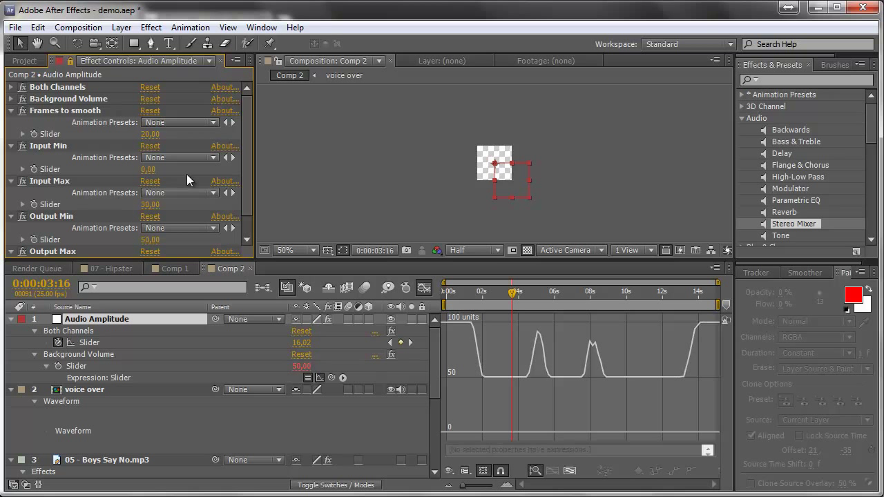
click(509, 485)
click(509, 485)
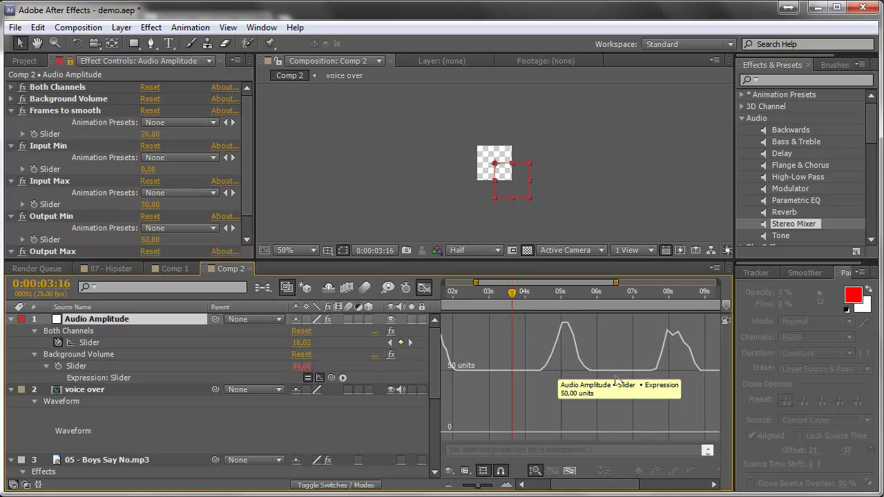
click(148, 169)
text(25)
click(191, 146)
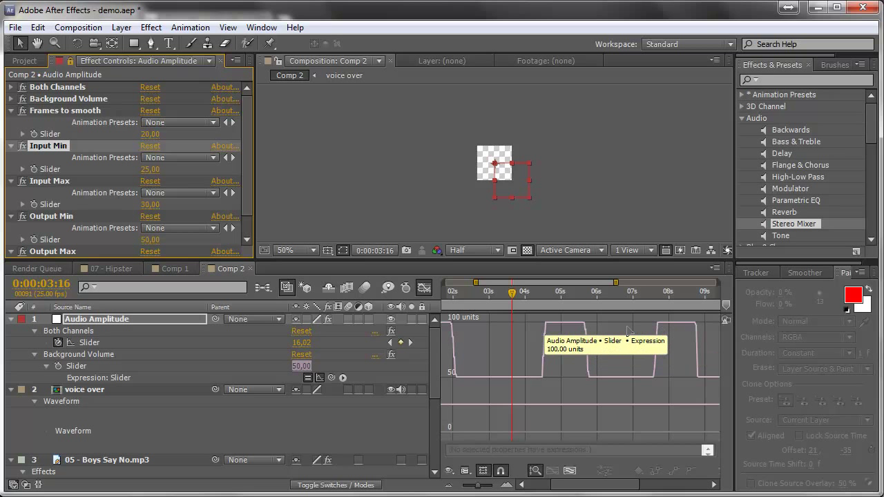
click(150, 169)
text(10)
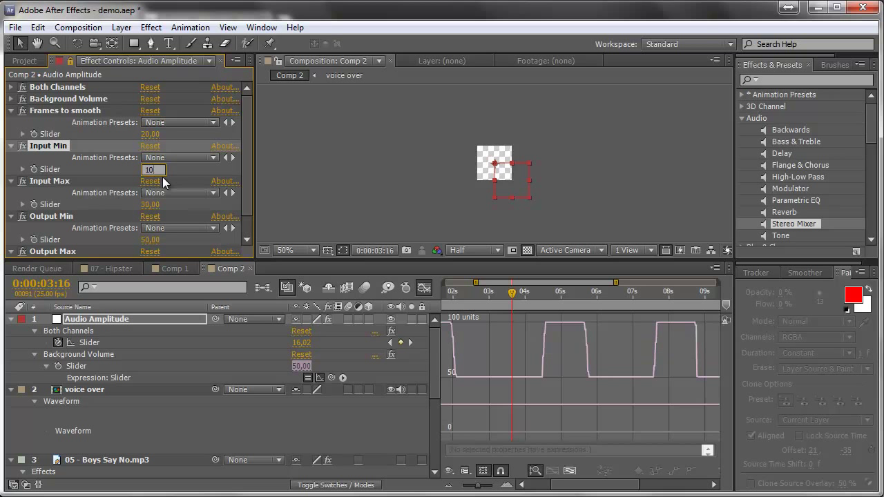
click(179, 174)
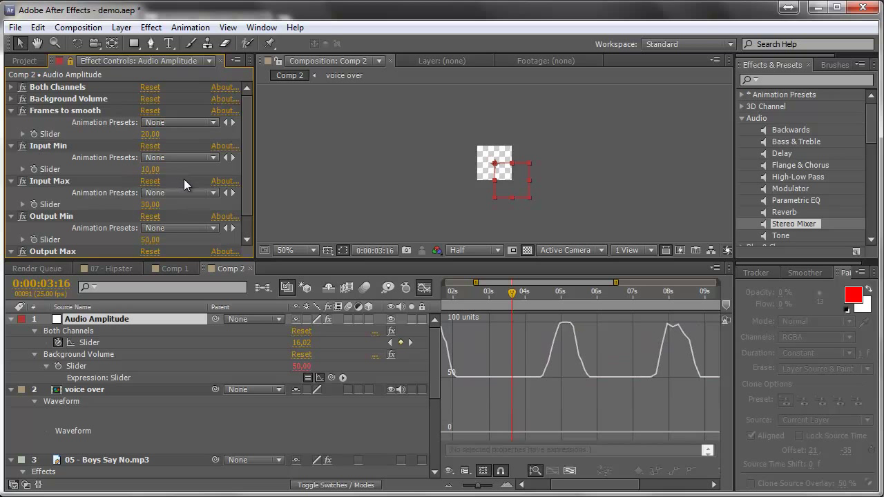
mouse_move(690, 344)
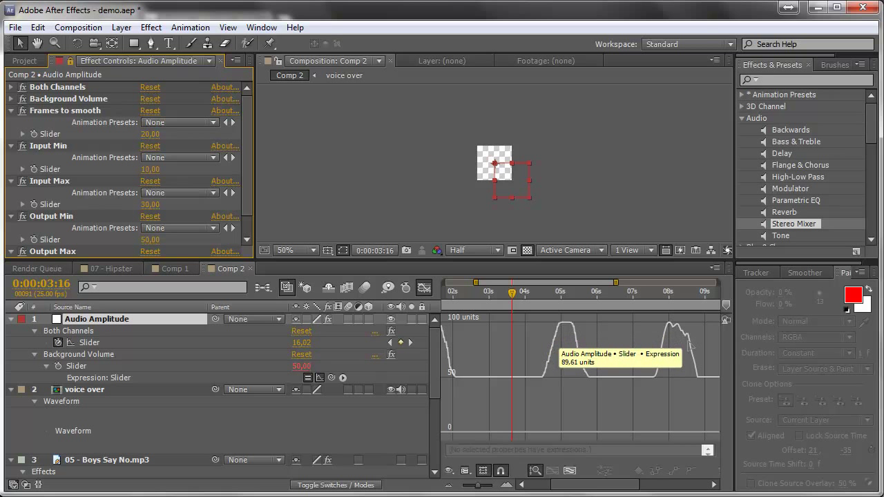
click(150, 204)
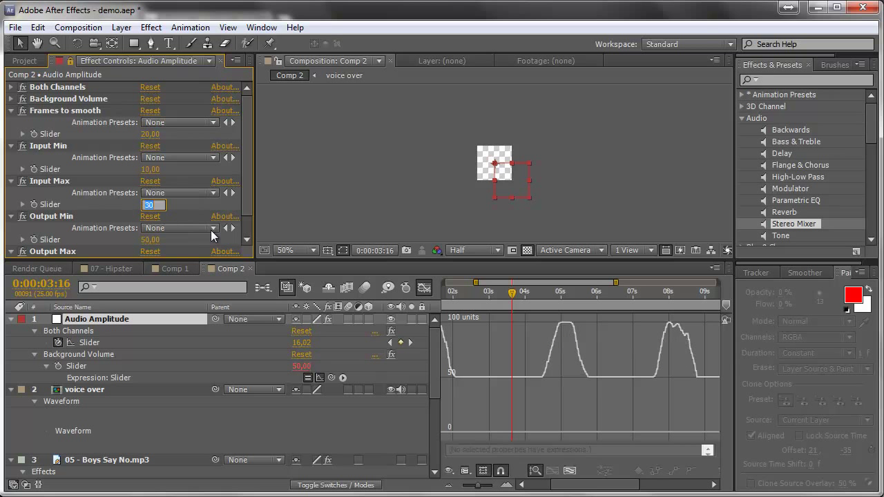
text(20)
click(186, 203)
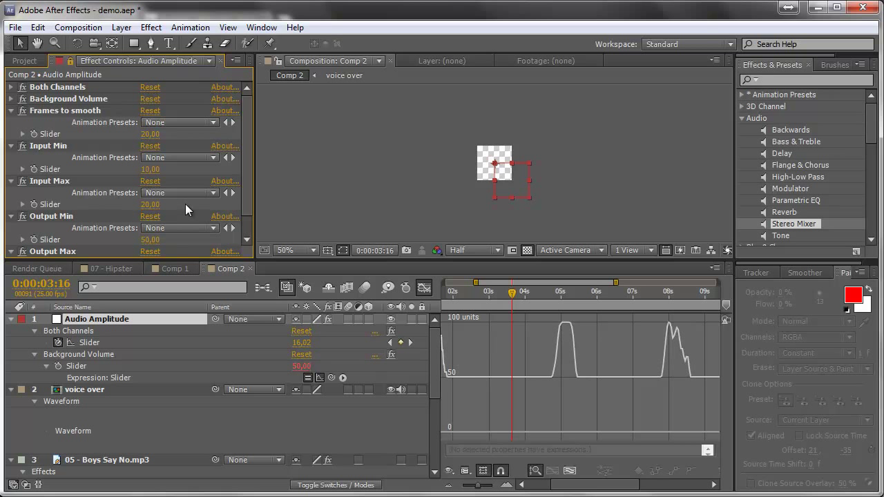
click(150, 205)
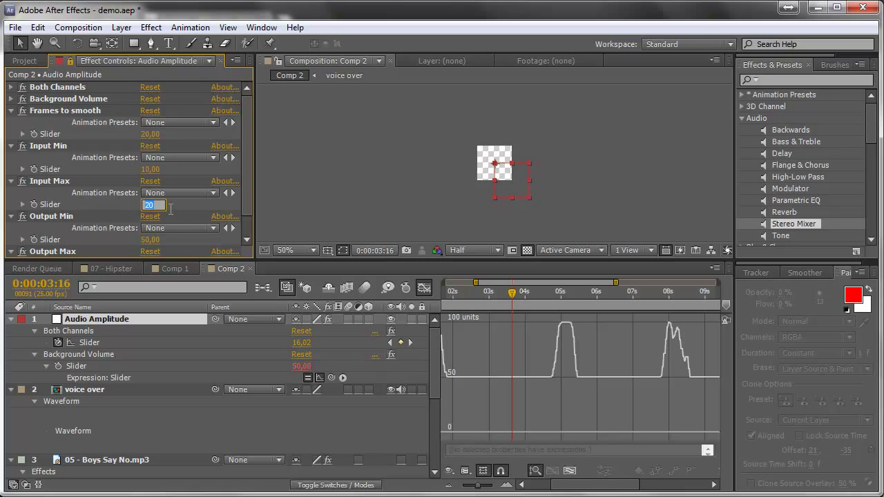
text(30)
key(Return)
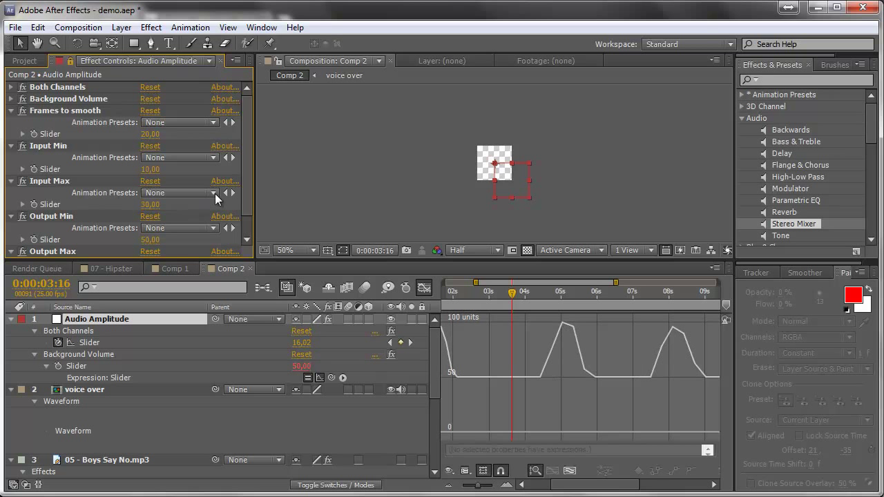
drag(246, 177, 247, 200)
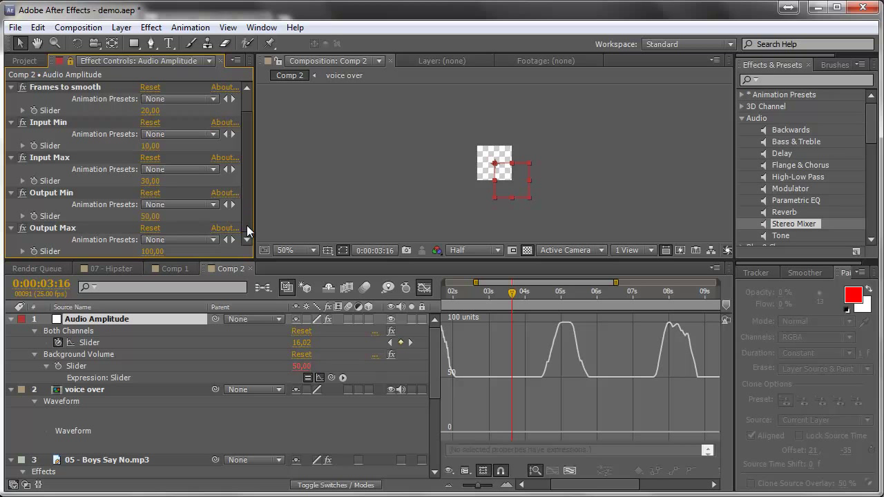
Try Output Min at 70, then set it to 30.
click(151, 217)
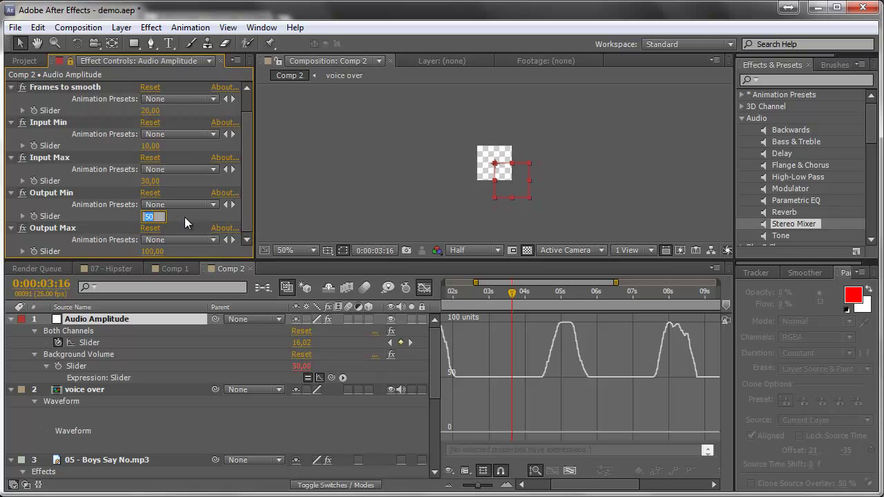
key(Return)
scroll(231, 118, down, 1)
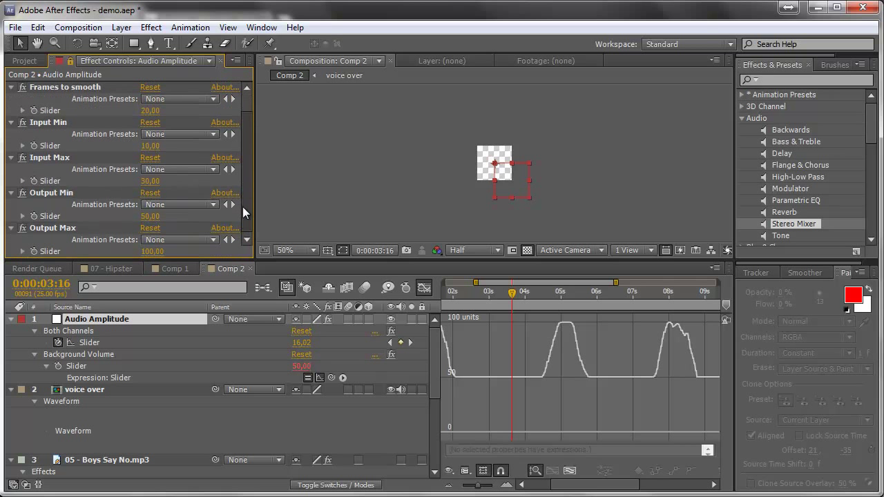
click(151, 216)
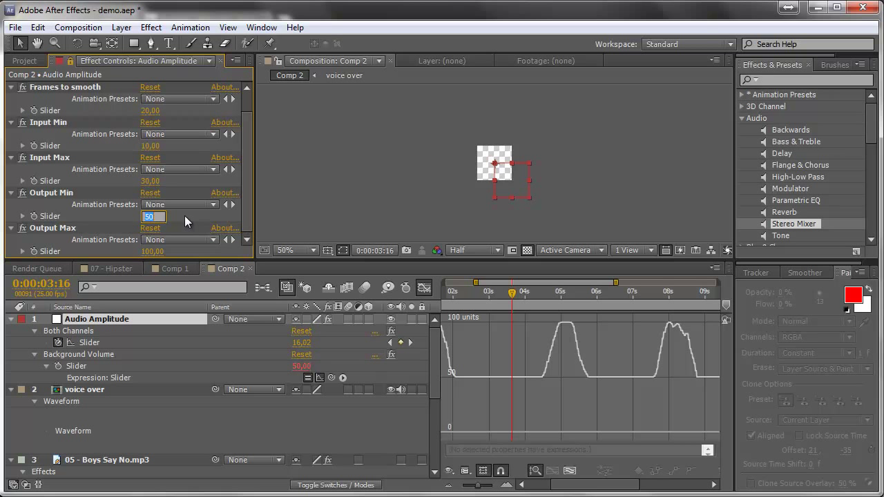
text(70)
key(Return)
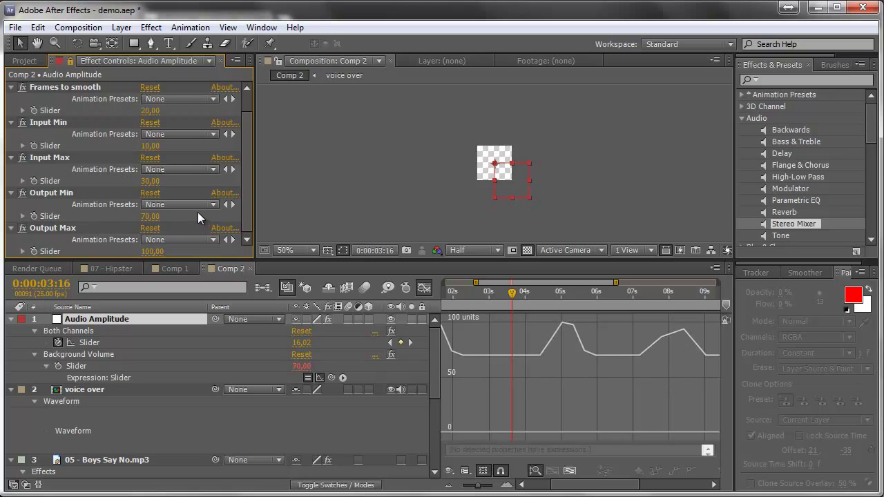
click(147, 217)
text(30)
key(Return)
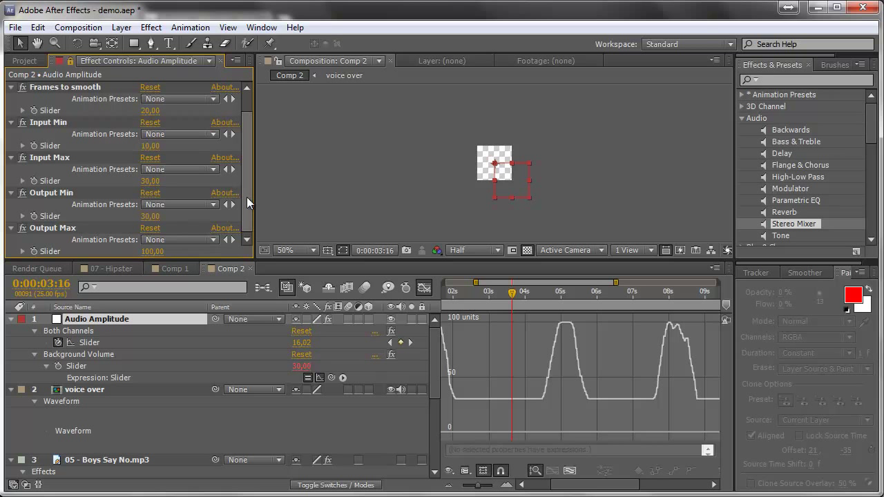
Select the music layer, move to 0:00:01:18, view the full 0–14 second curve, then return to layer bars.
click(121, 461)
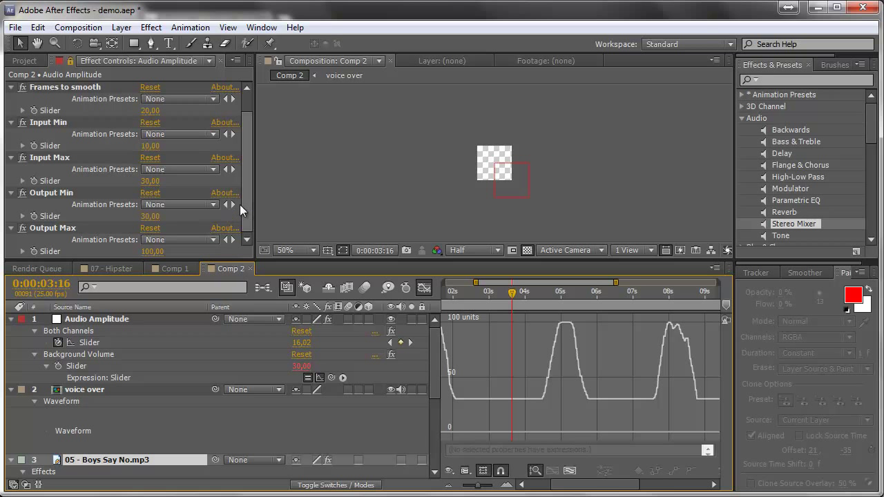
drag(512, 292, 510, 351)
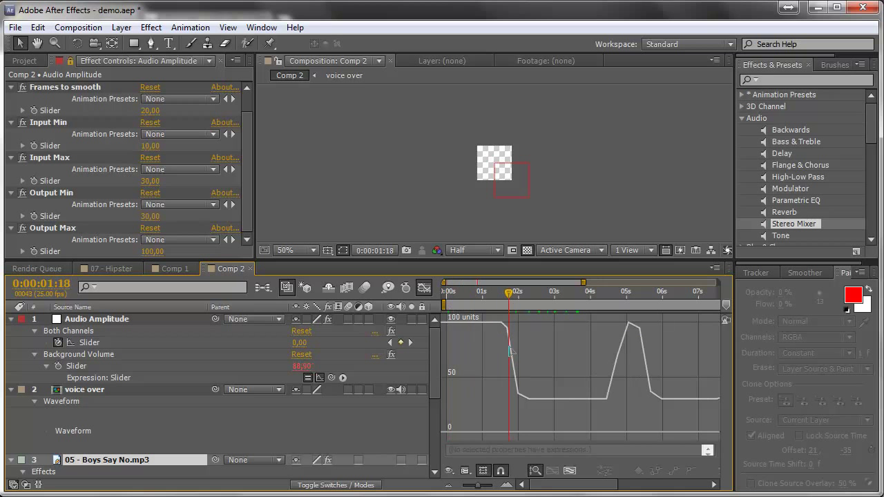
drag(477, 486, 461, 486)
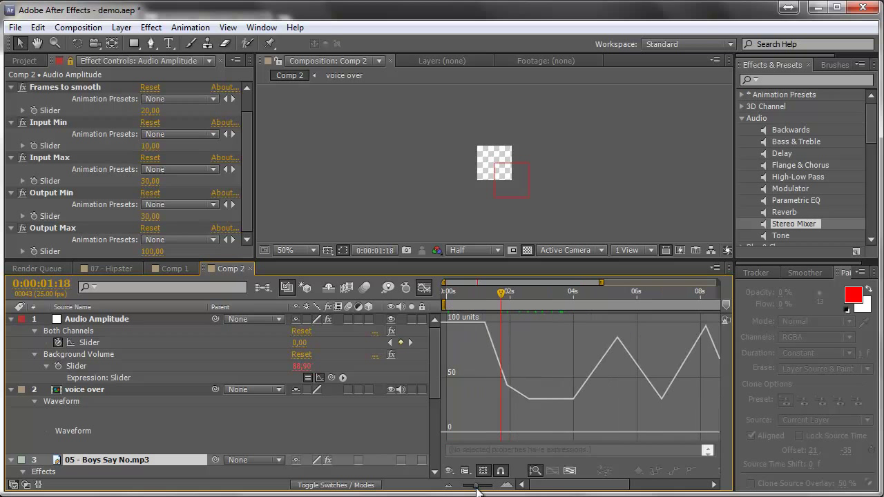
click(425, 288)
Preview the ducked music from 0:00:01:05, then collapse the Audio category in Effects & Presets.
drag(478, 293, 468, 297)
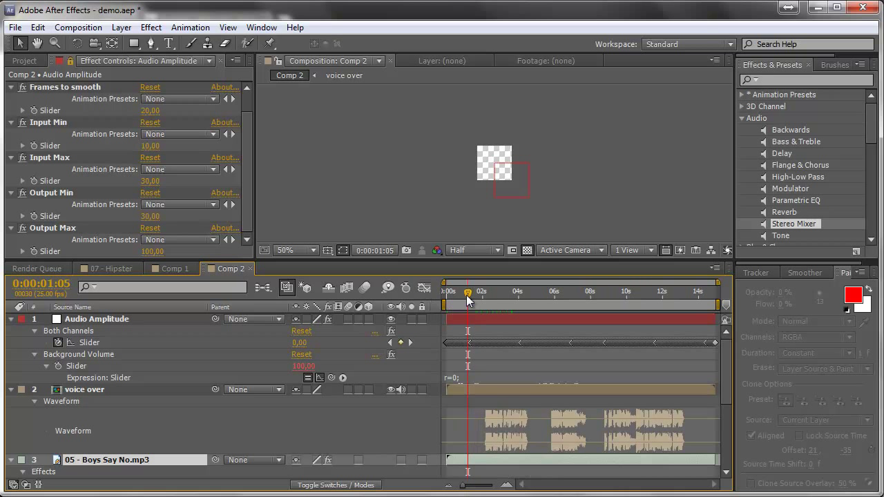
key(Delete)
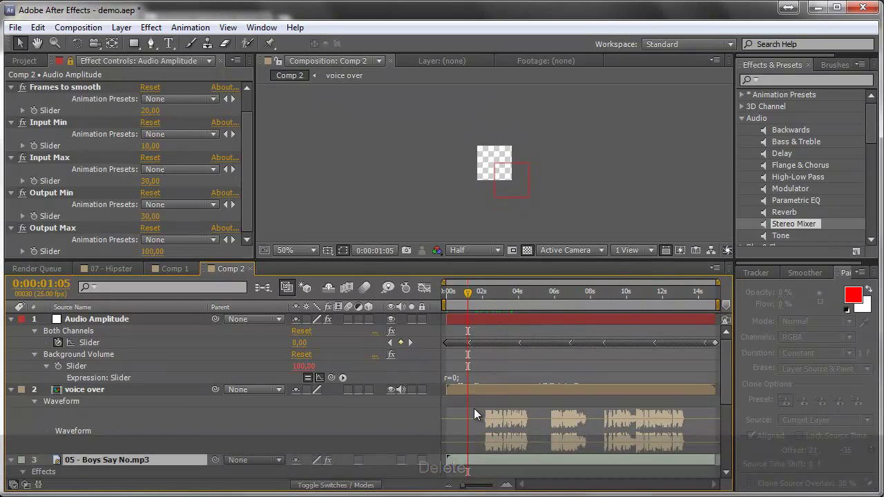
key(Delete)
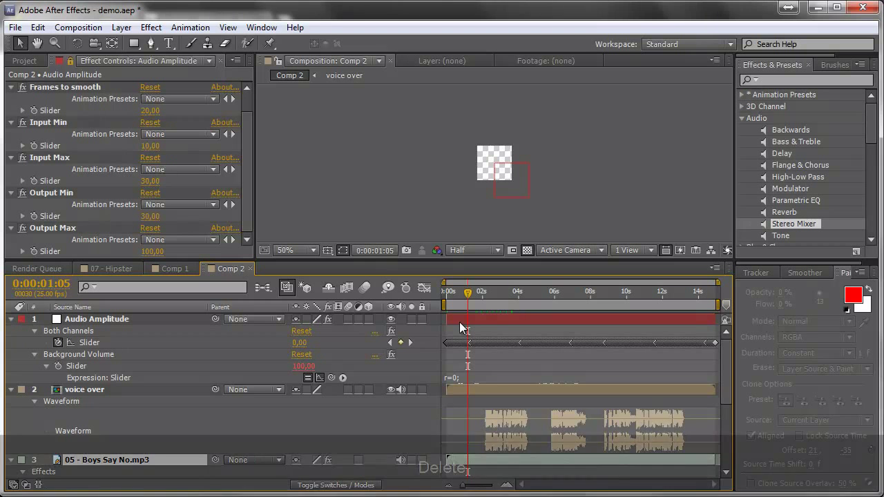
click(462, 327)
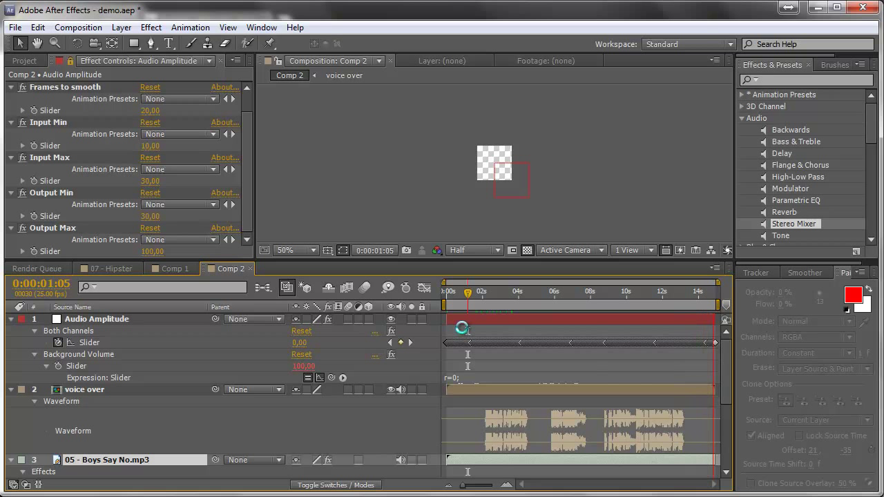
click(467, 295)
click(744, 117)
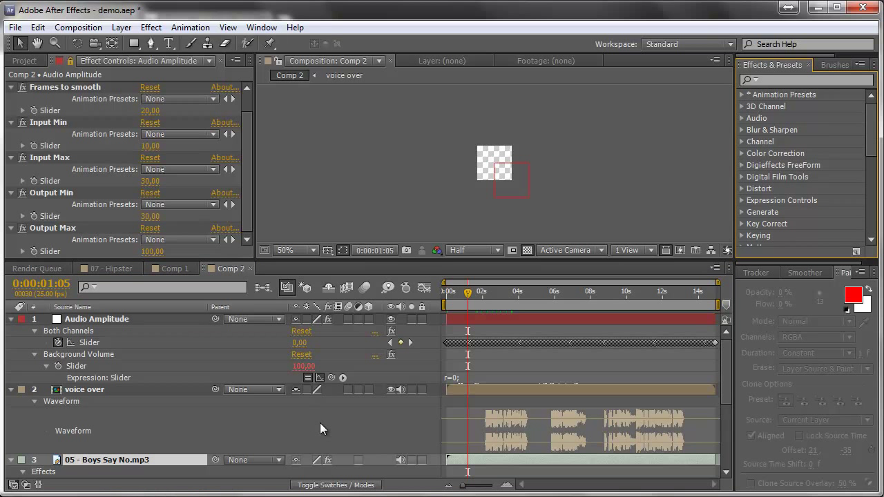